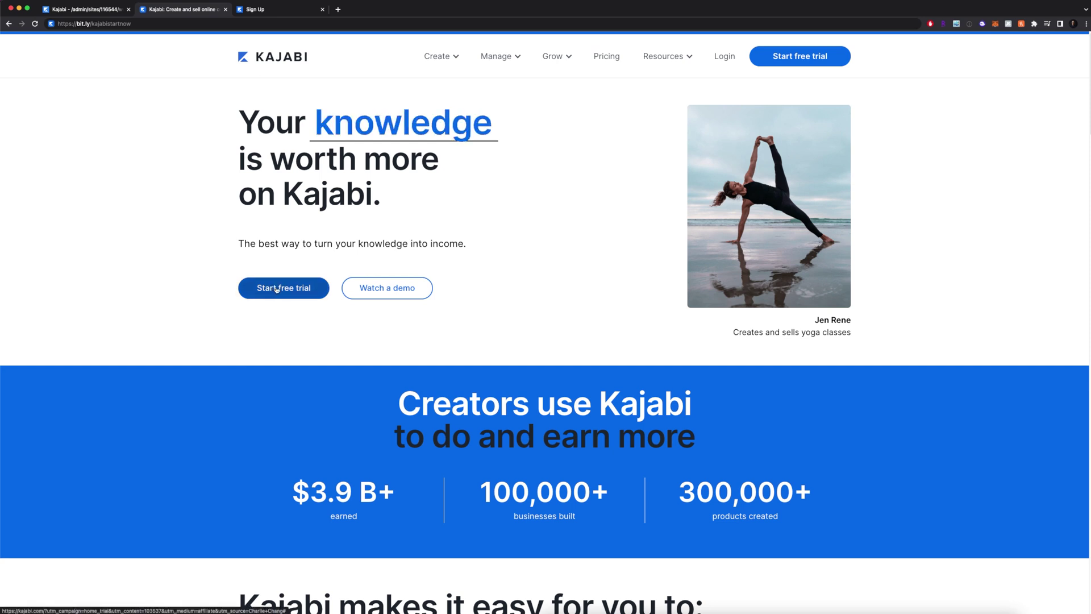
- From Website > Pages > Landing, start a new landing page and scroll to the Opt-in templates
key(ctrl+shift+Tab)
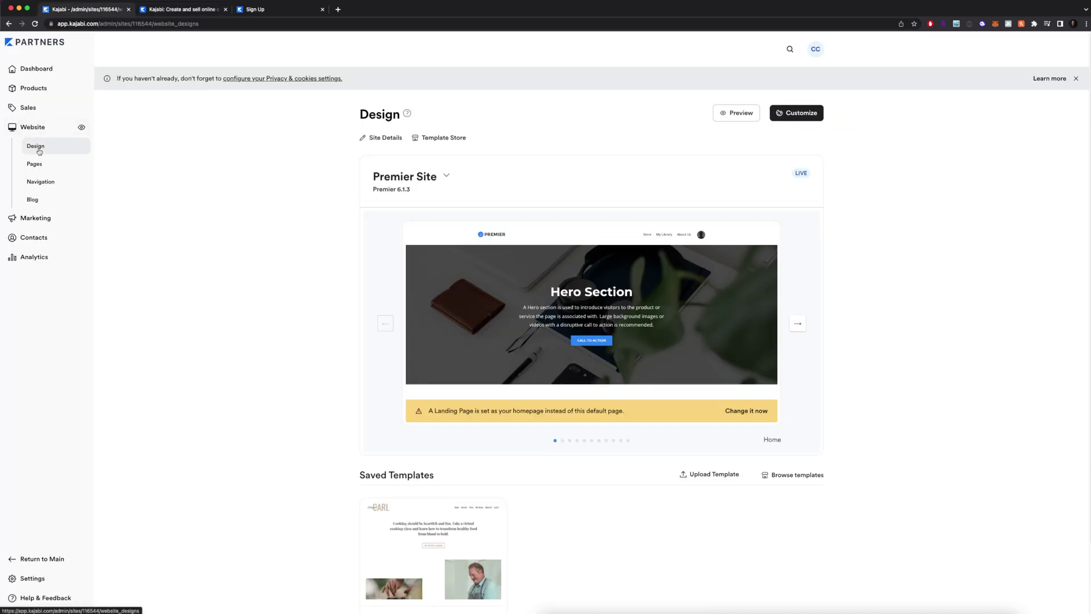
click(57, 164)
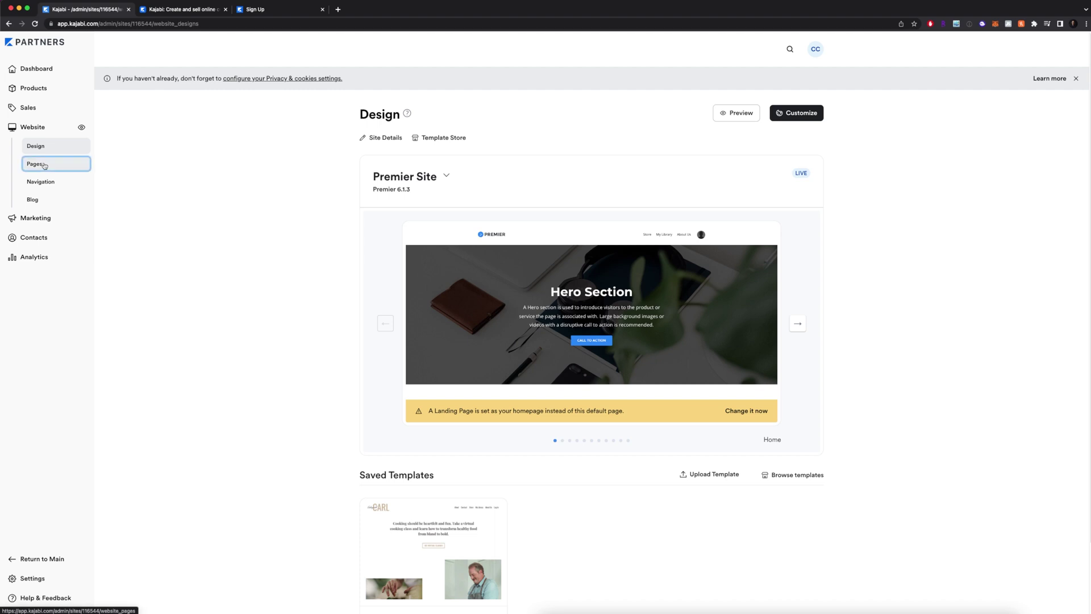
click(424, 134)
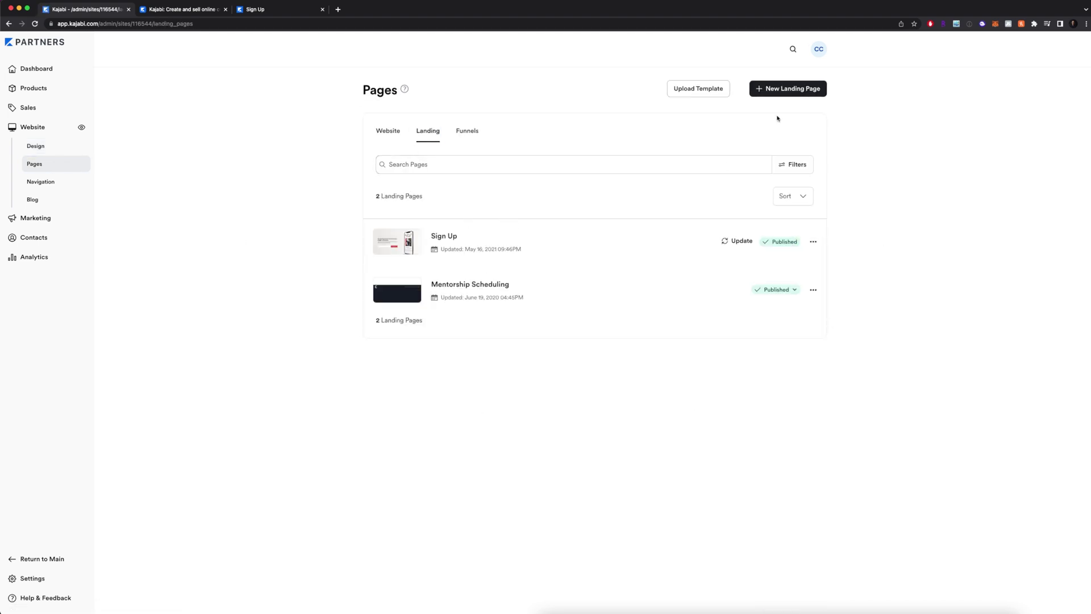
click(795, 89)
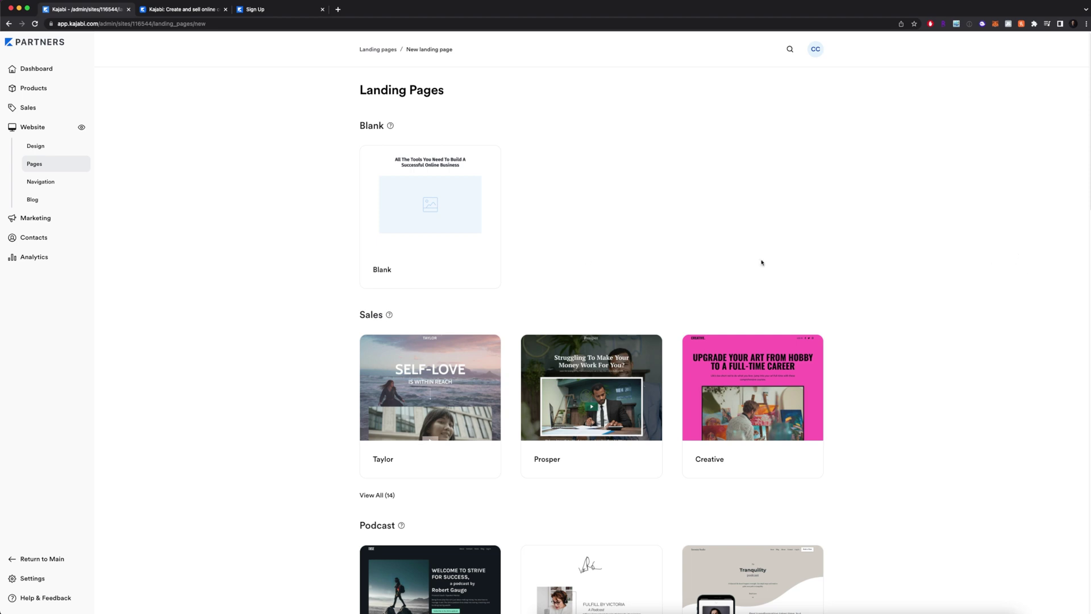
scroll(653, 318, down, 3)
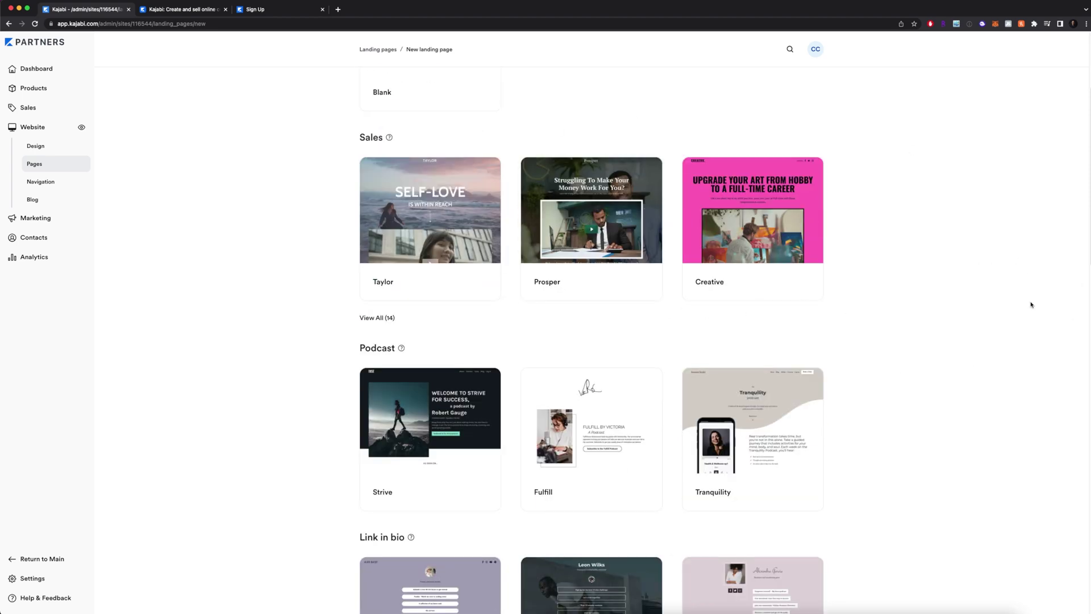
scroll(957, 356, down, 9)
scroll(977, 343, down, 5)
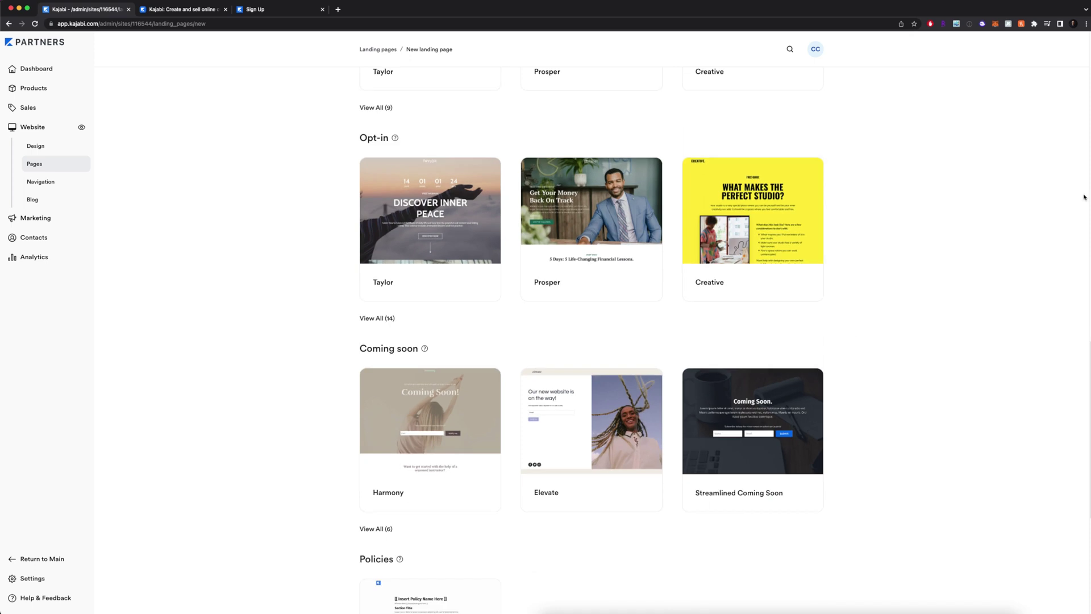
- Create the Newsletter landing page from the Creative opt-in template, then switch to the Sign Up tab
click(786, 208)
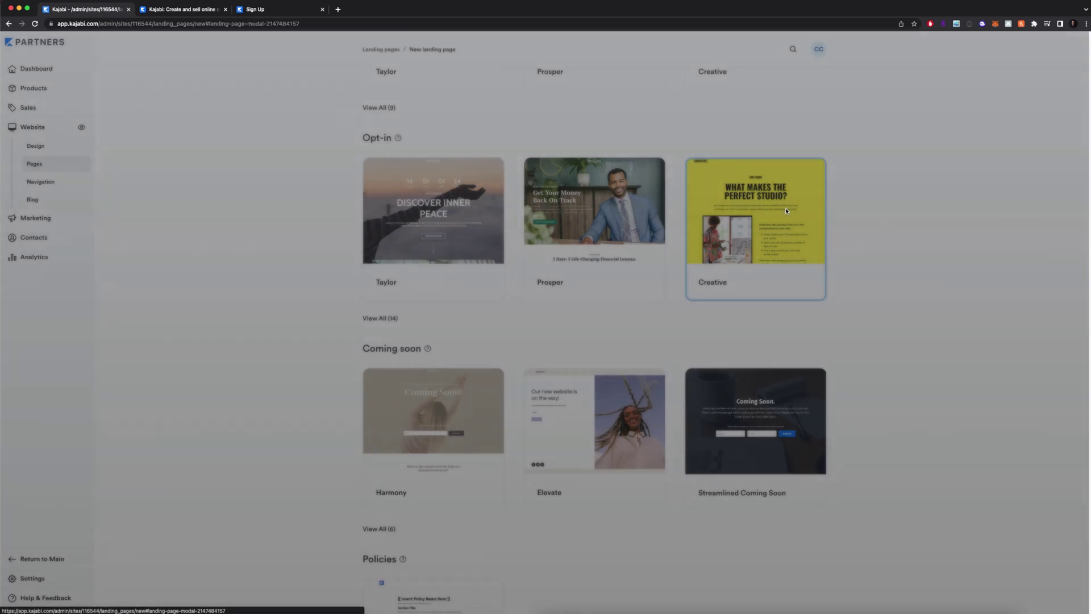
text(Newsletter #1)
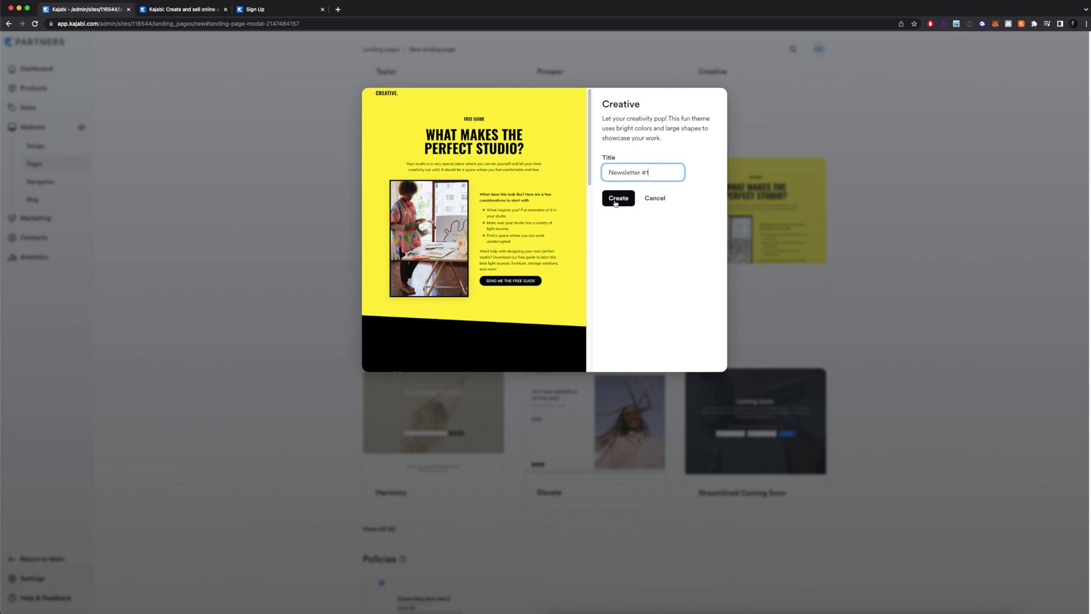
click(617, 199)
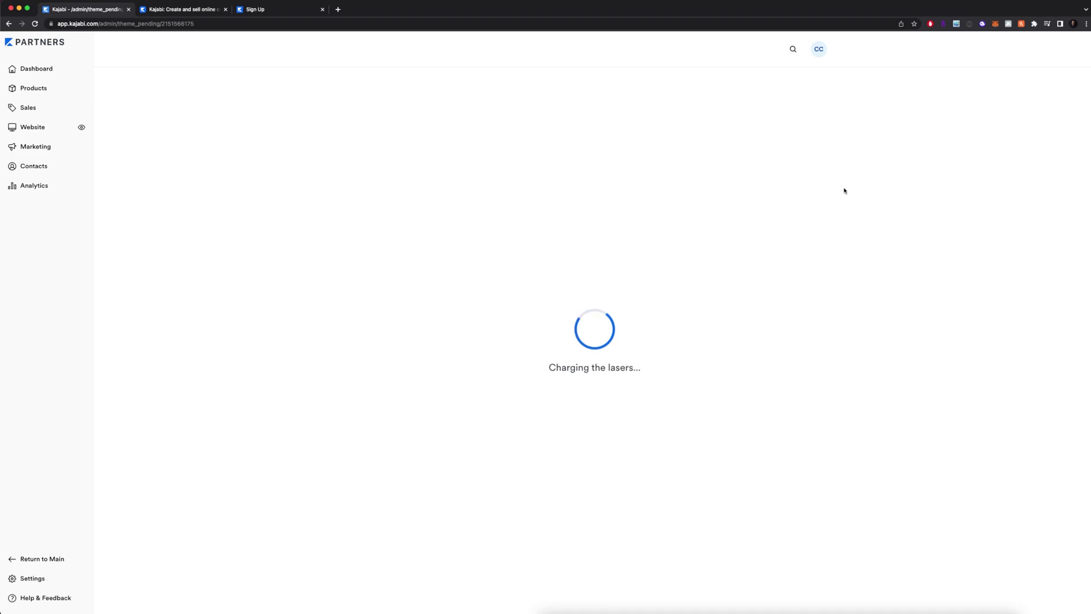
click(288, 11)
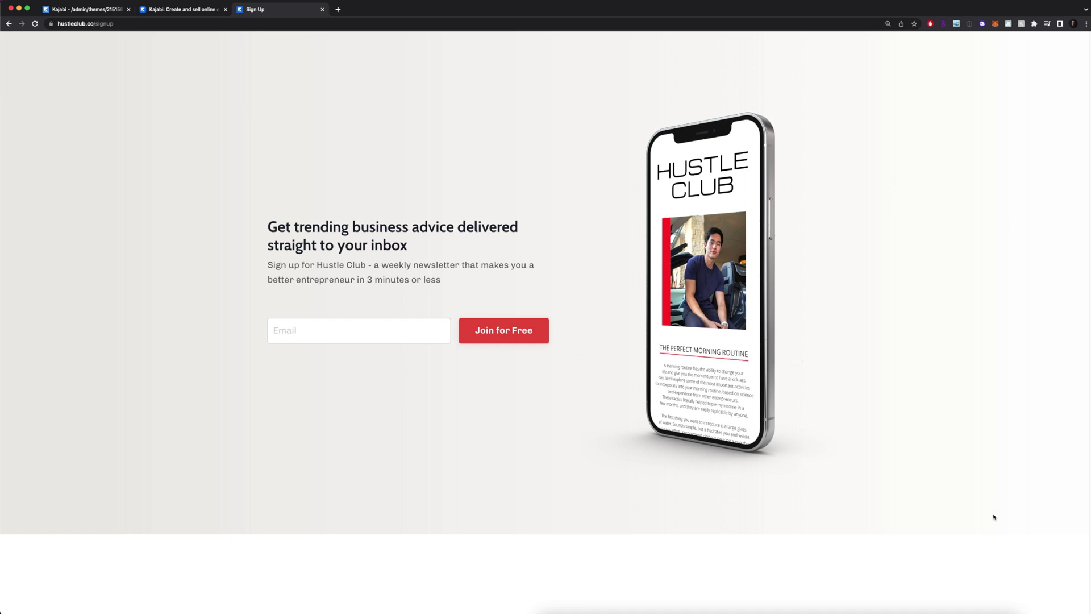
- Highlight the hustleclub.co/signup heading and subtitle, then return to the Kajabi landing-page editor
drag(268, 225, 461, 280)
click(246, 243)
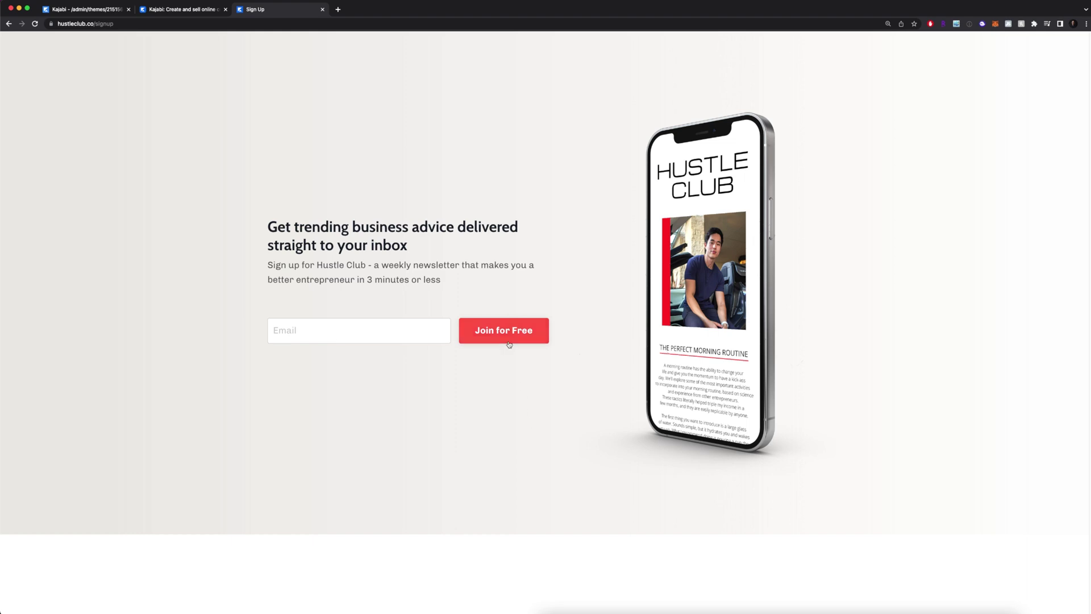
key(super+1)
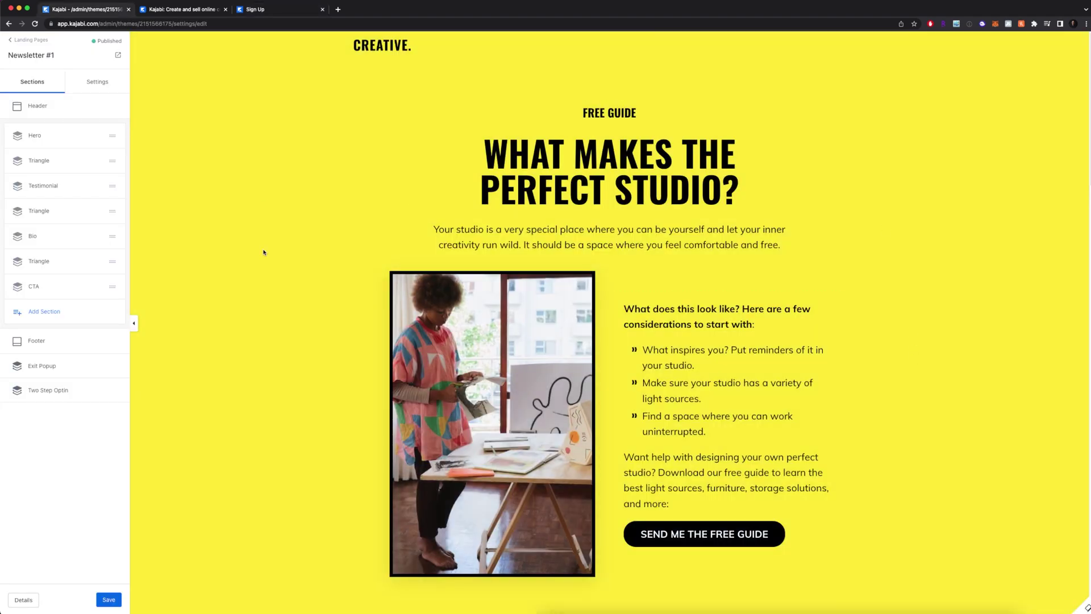
- Delete the Triangle, Testimonial and Bio sections from the Newsletter #1 page
scroll(816, 144, down, 10)
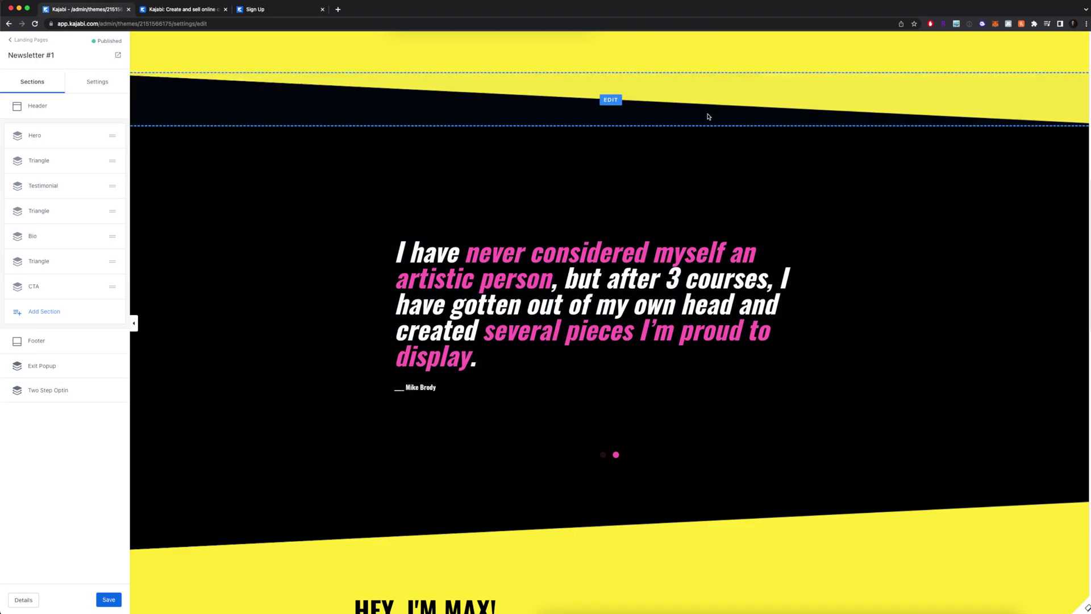
click(97, 211)
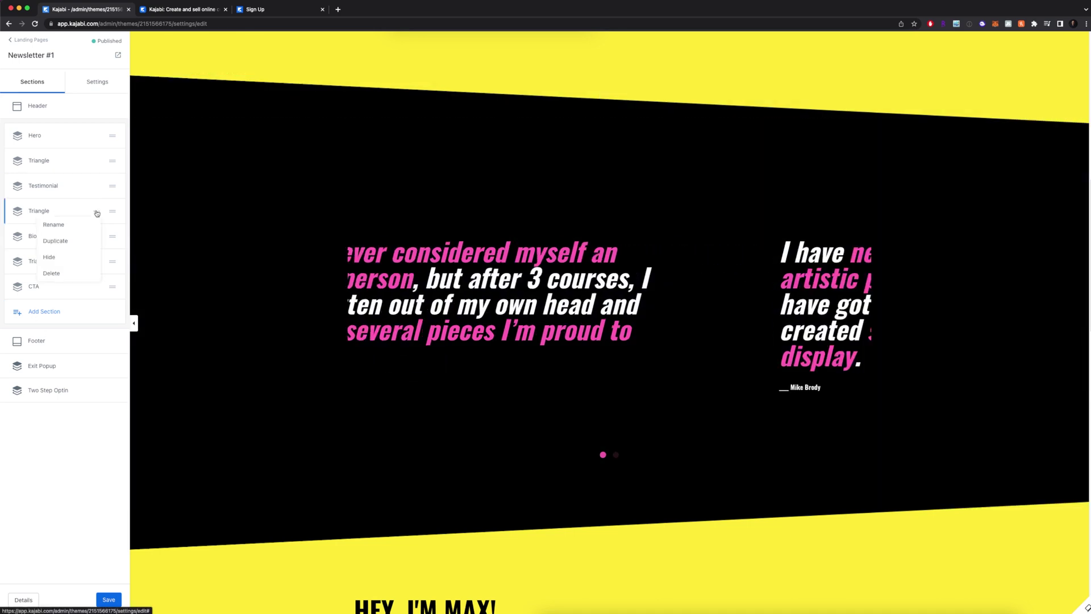
click(71, 274)
click(96, 186)
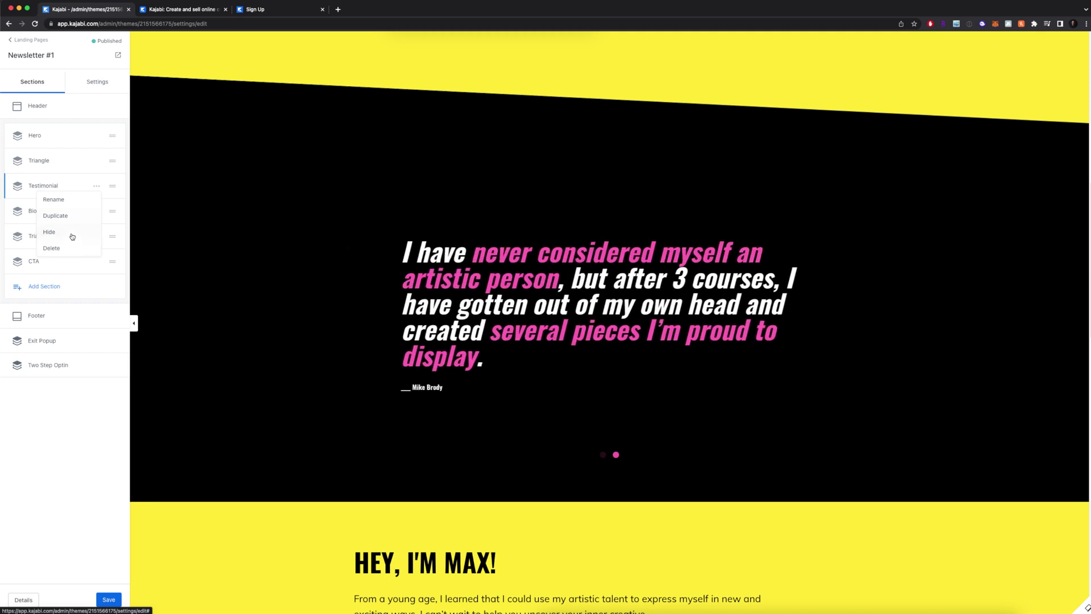
click(68, 252)
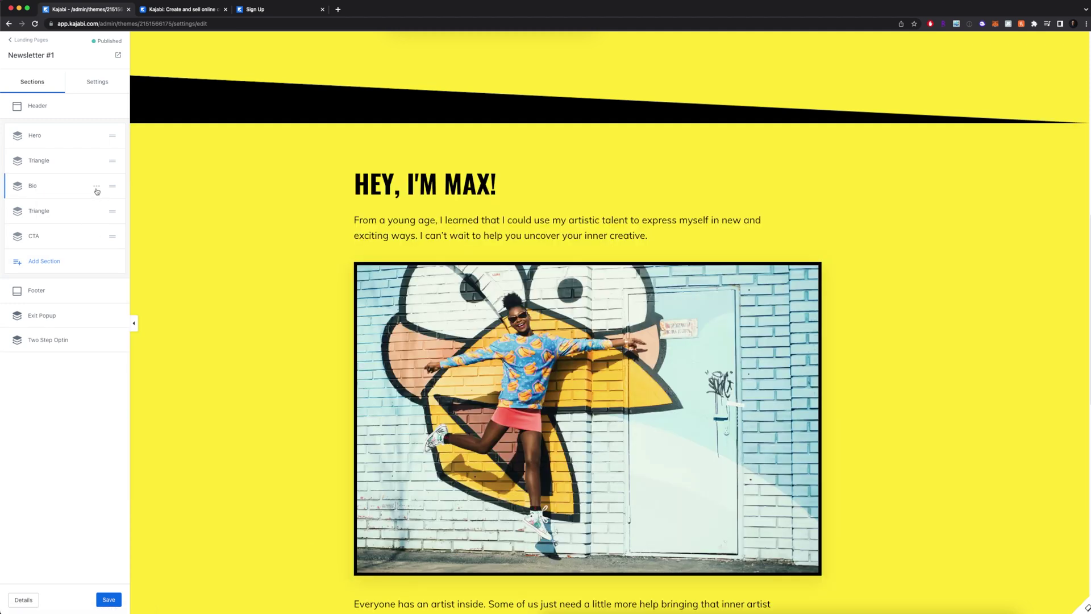
click(97, 187)
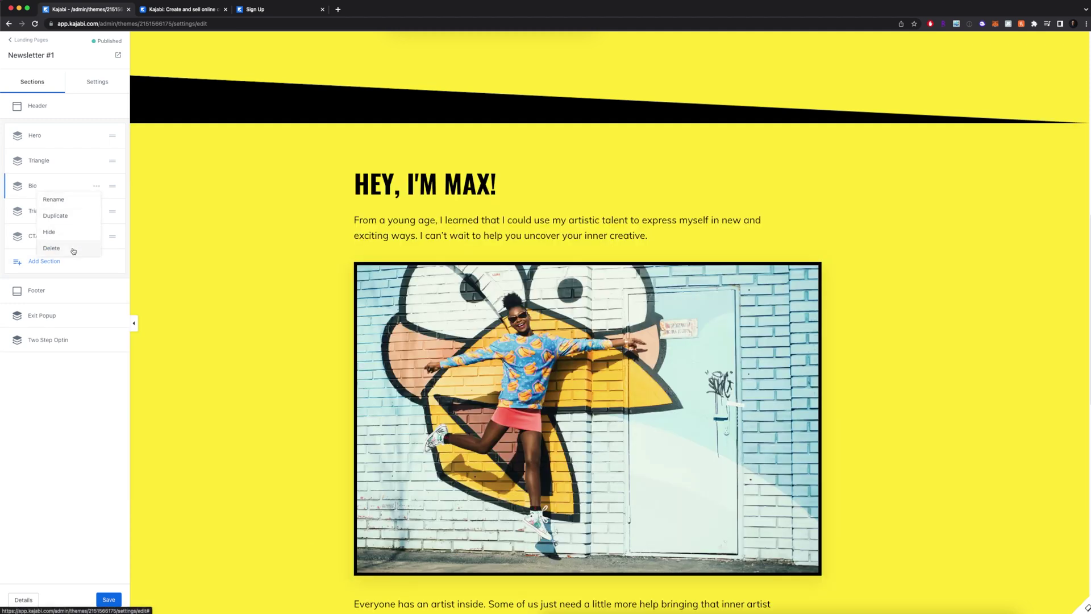
click(73, 249)
- Delete the remaining Triangle, Hero and final Triangle sections, leaving only CTA
click(97, 186)
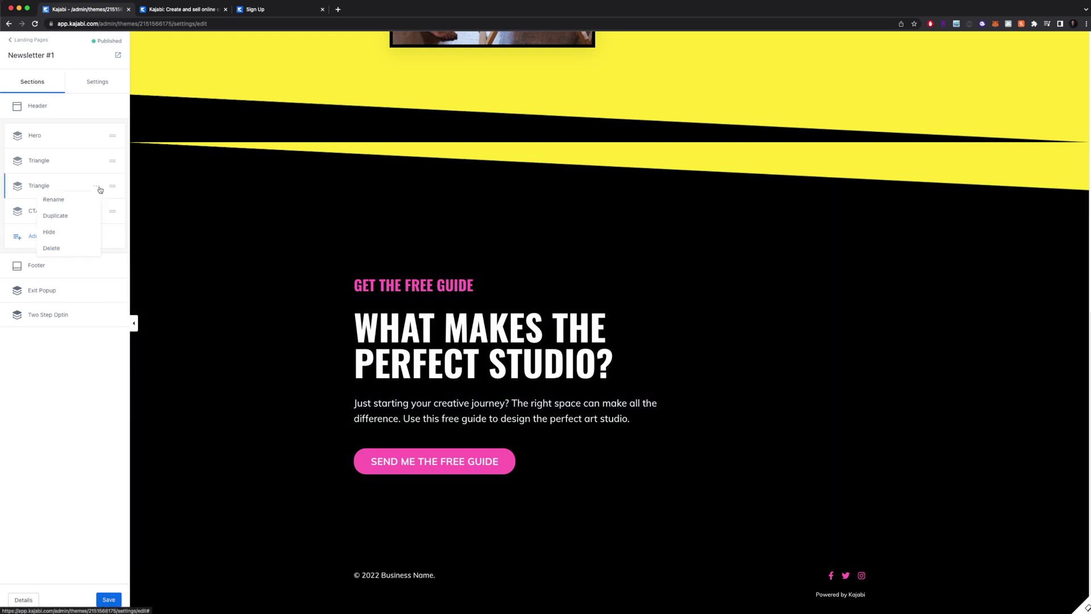
click(95, 186)
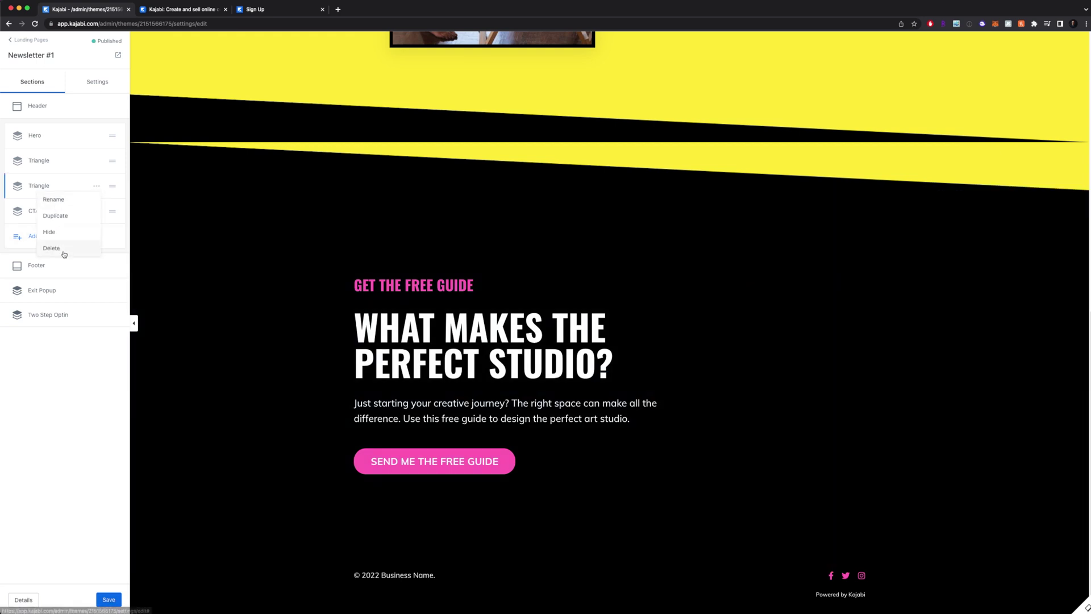
click(63, 248)
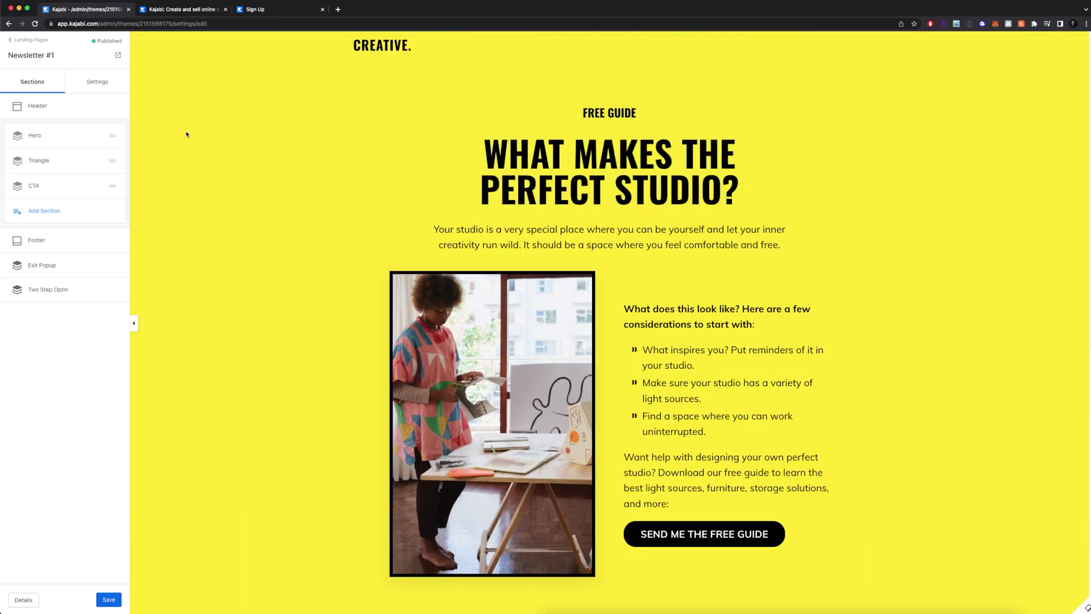
click(97, 137)
click(96, 159)
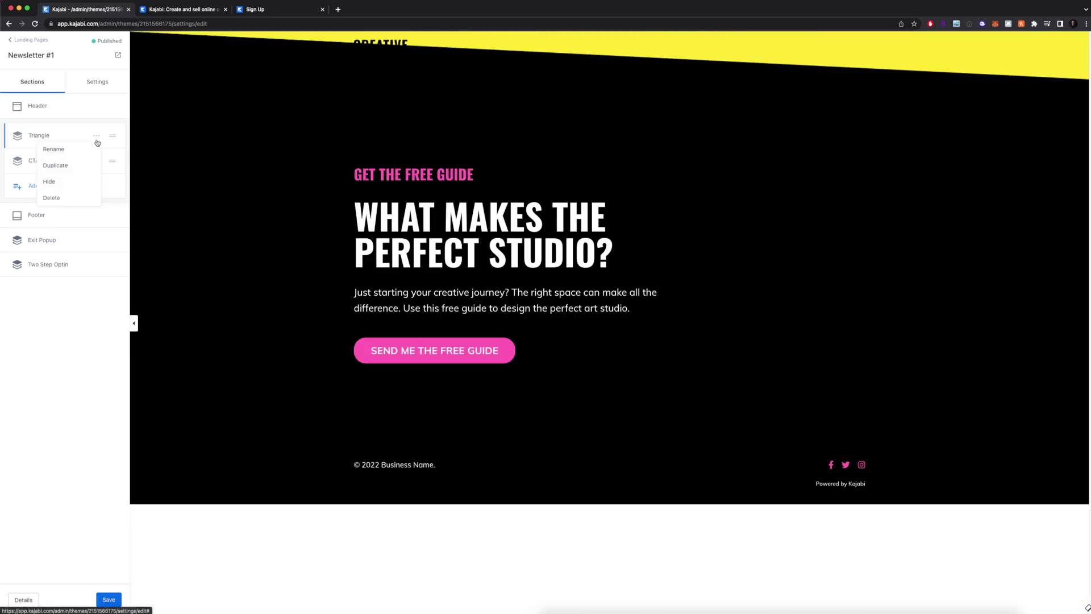
click(95, 136)
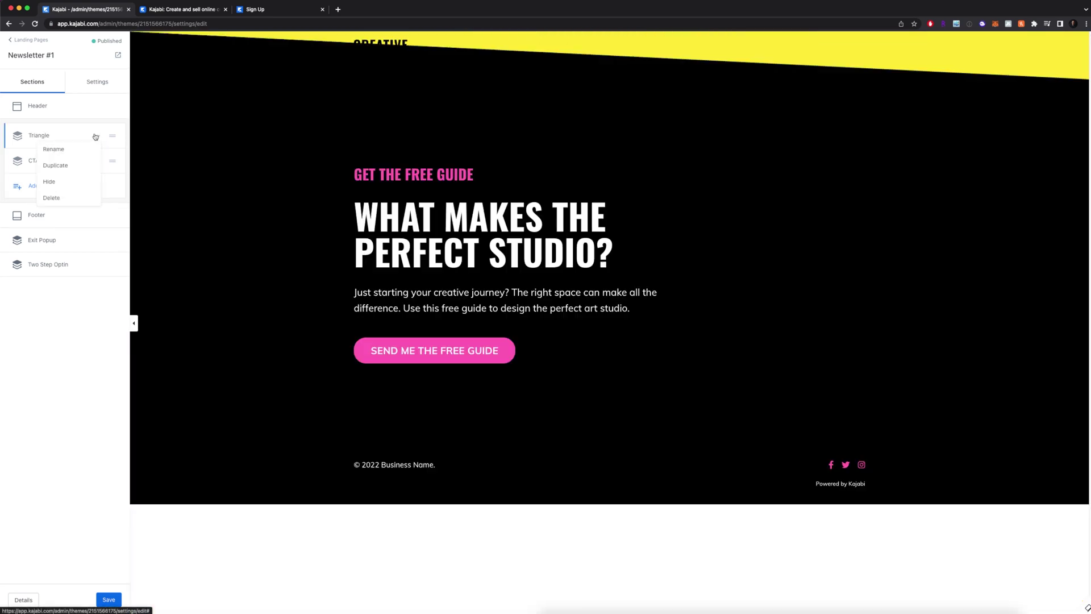
click(77, 193)
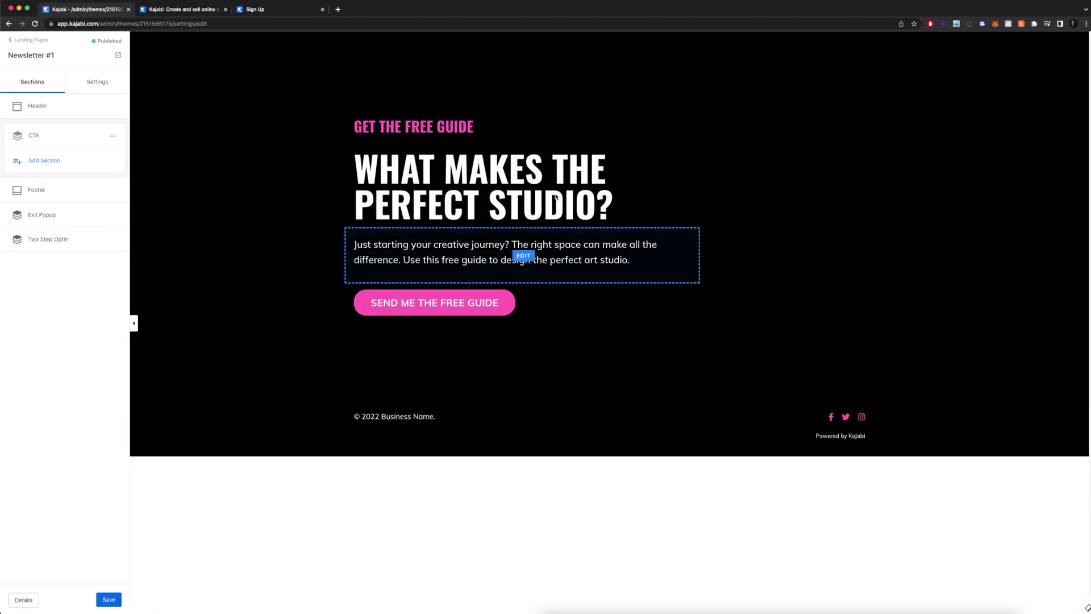
- Inspect the CTA section's GET THE FREE GUIDE heading, paragraph and button blocks
click(461, 130)
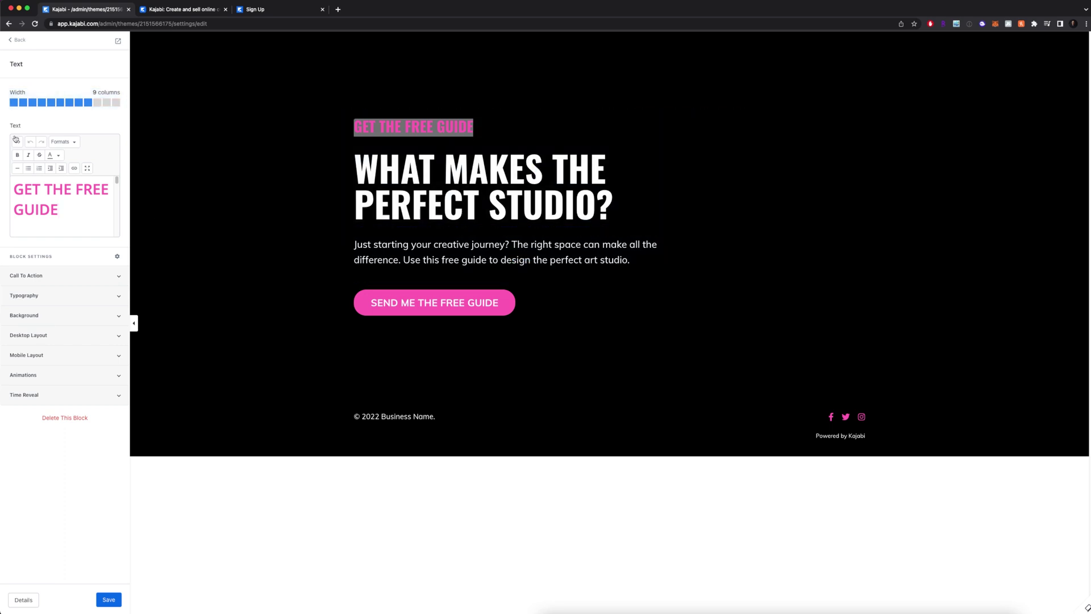
click(518, 256)
click(419, 305)
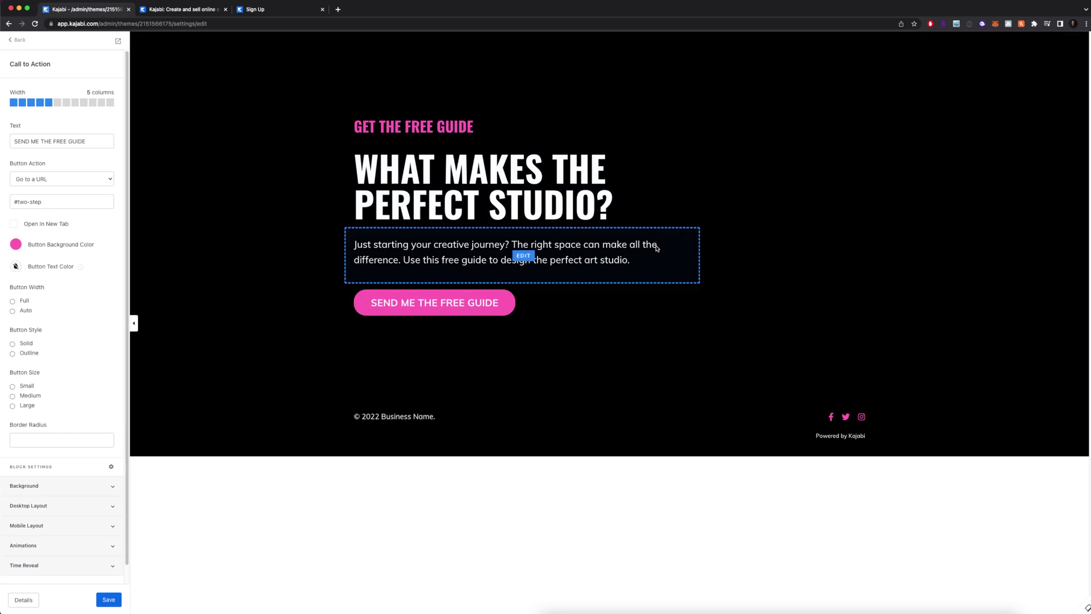
- Back out to the sections list, stay on the Leave site prompt, and save the page
click(15, 43)
click(15, 43)
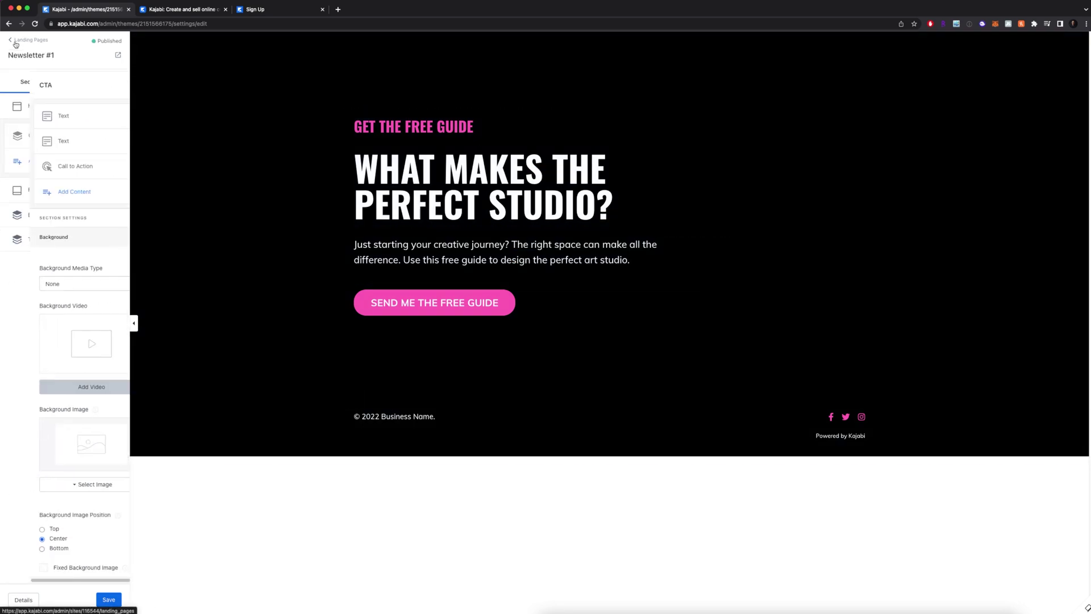
click(30, 42)
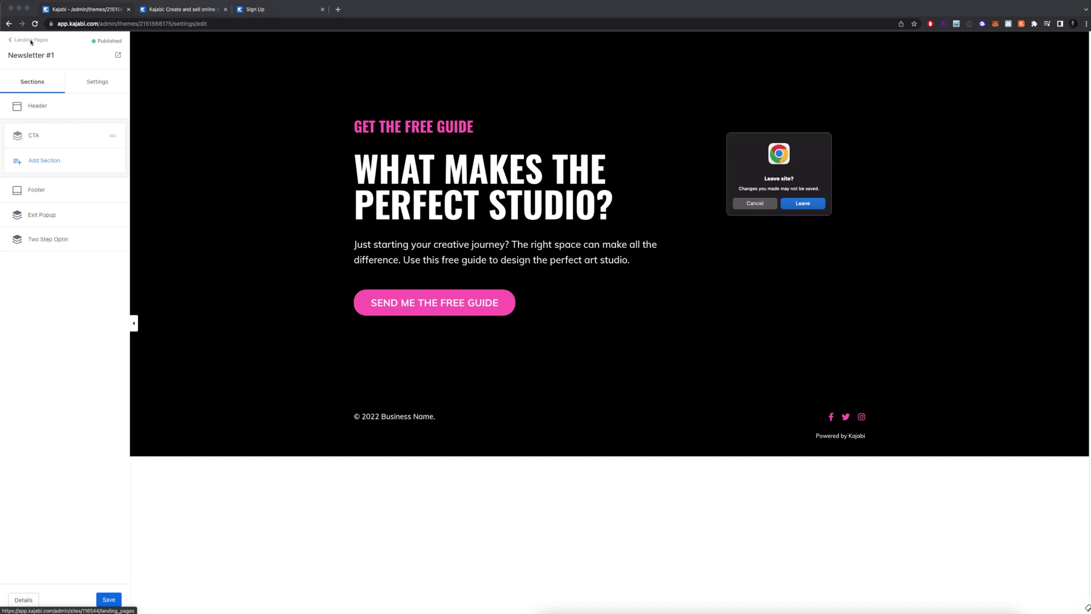
click(755, 205)
click(109, 600)
- Select the Sign Up page's email form block, then return to the landing pages list
click(31, 40)
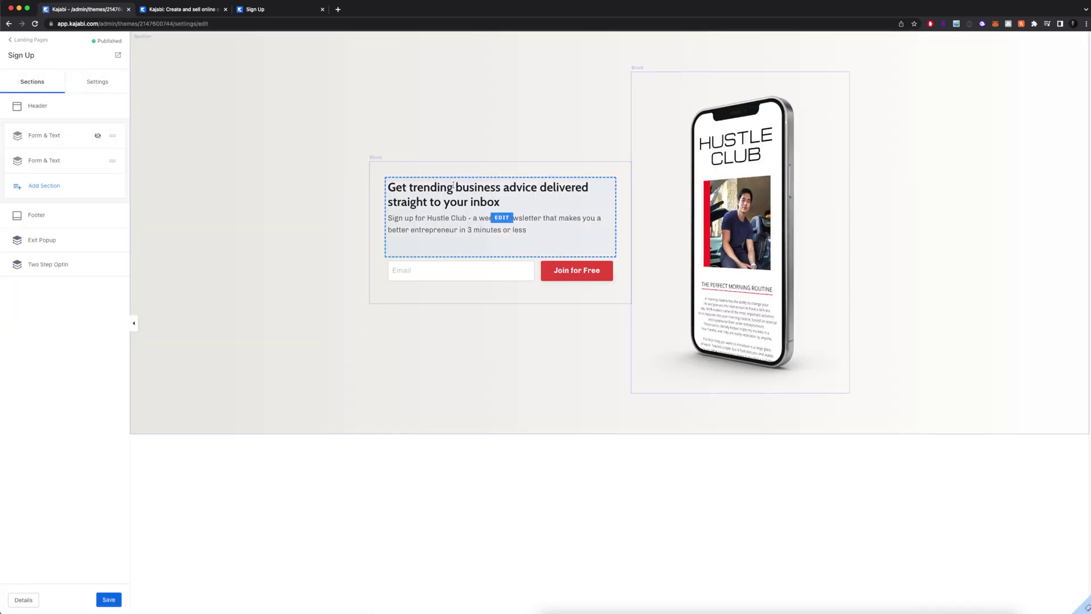
click(446, 196)
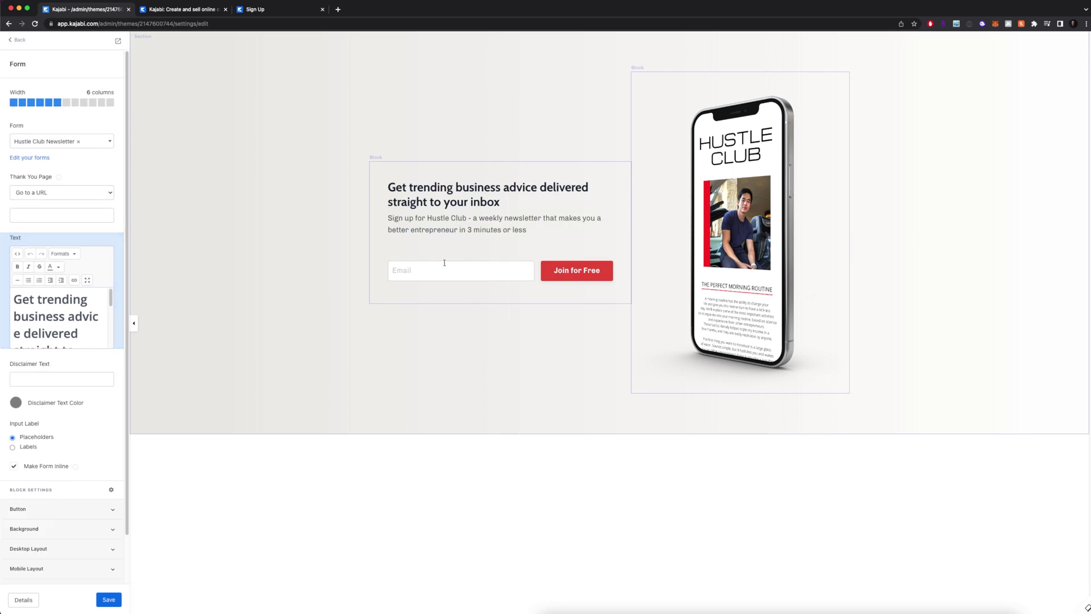
click(403, 276)
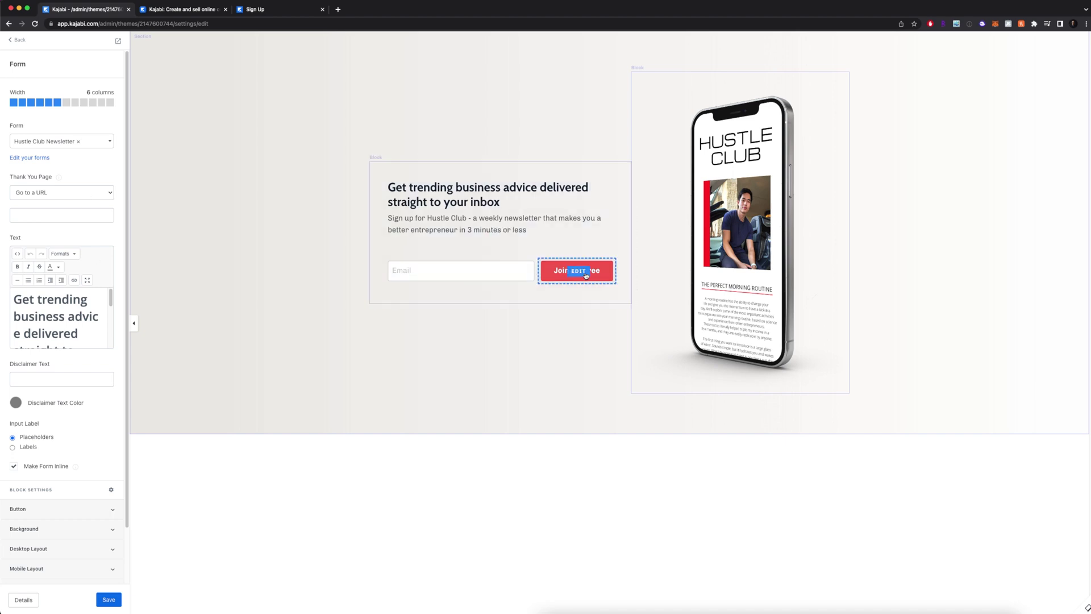
click(17, 41)
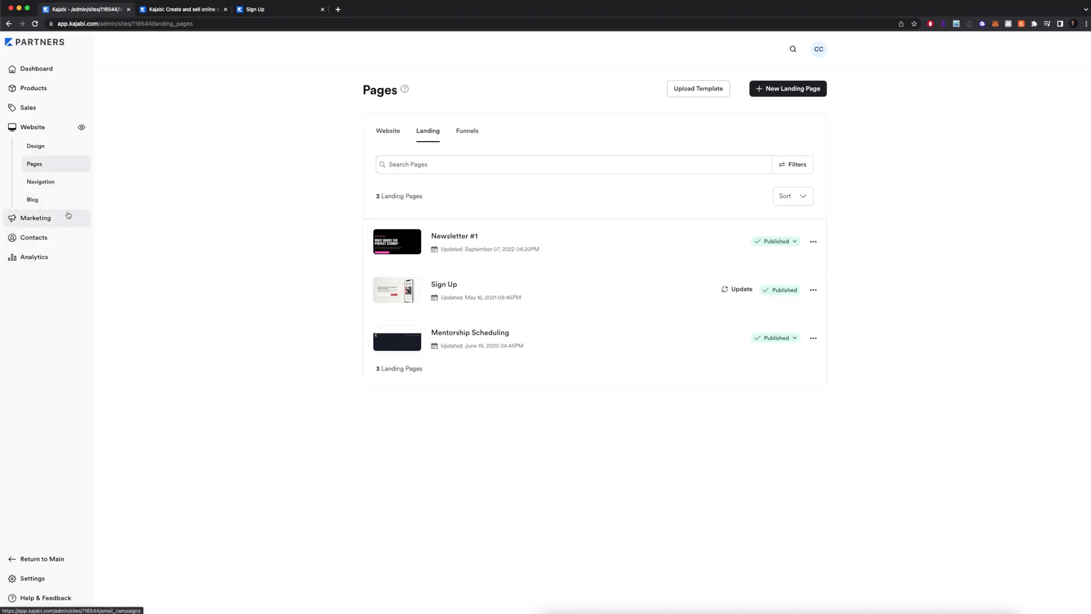
- Open Marketing > Forms
click(43, 224)
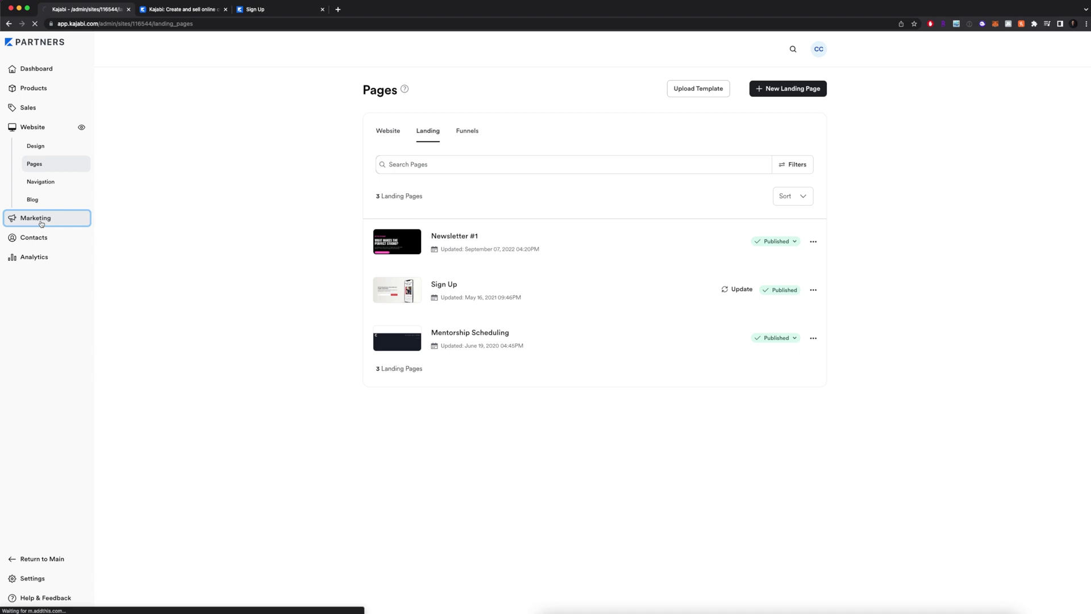
click(38, 238)
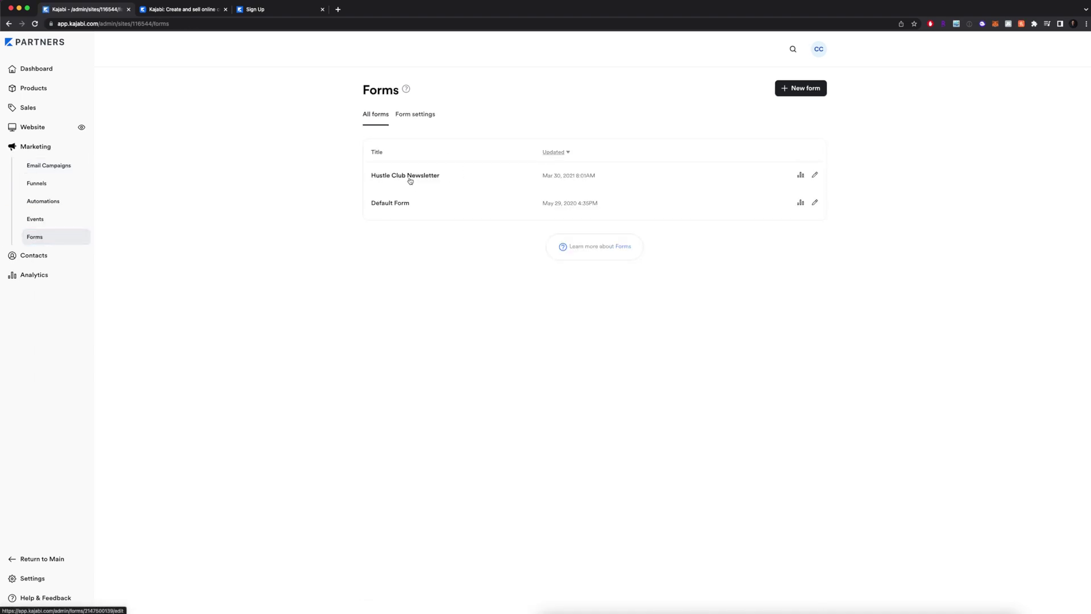
- Open the Hustle Club Newsletter form's editor from the Forms list
click(795, 92)
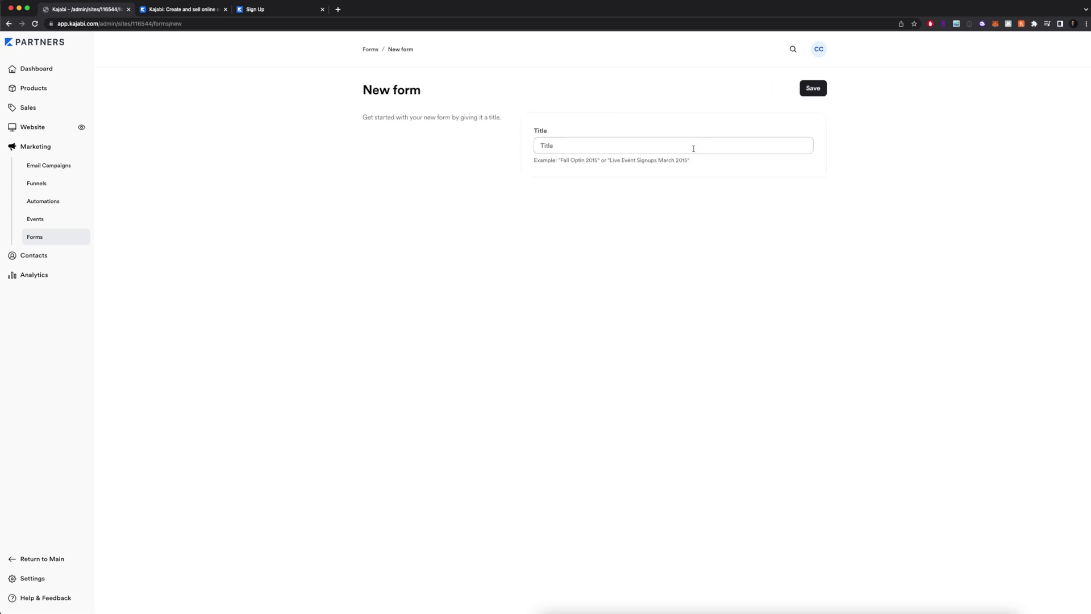
key(super+bracketleft)
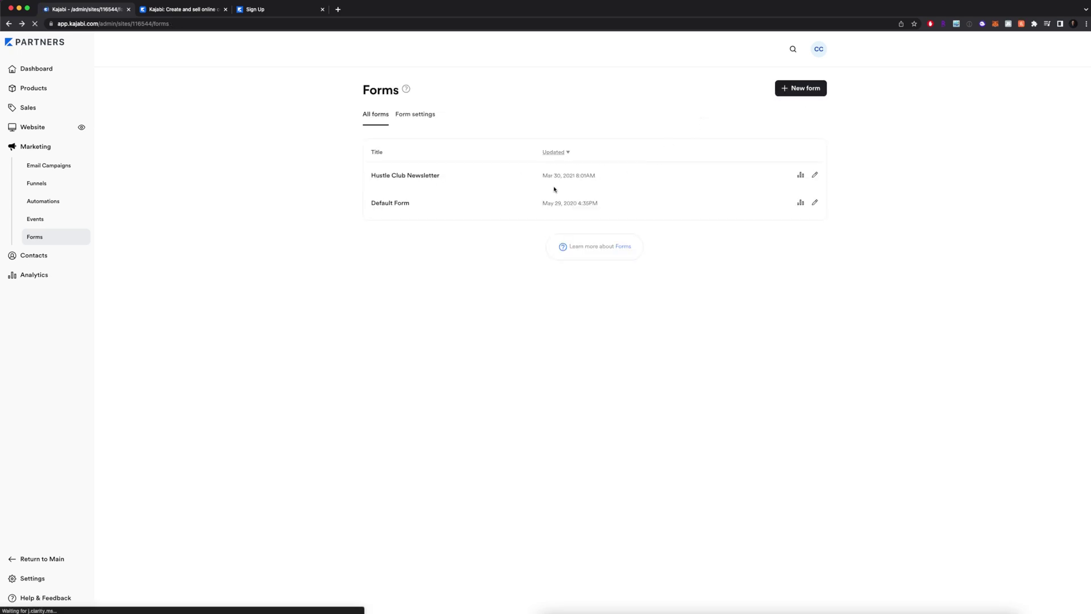
click(382, 175)
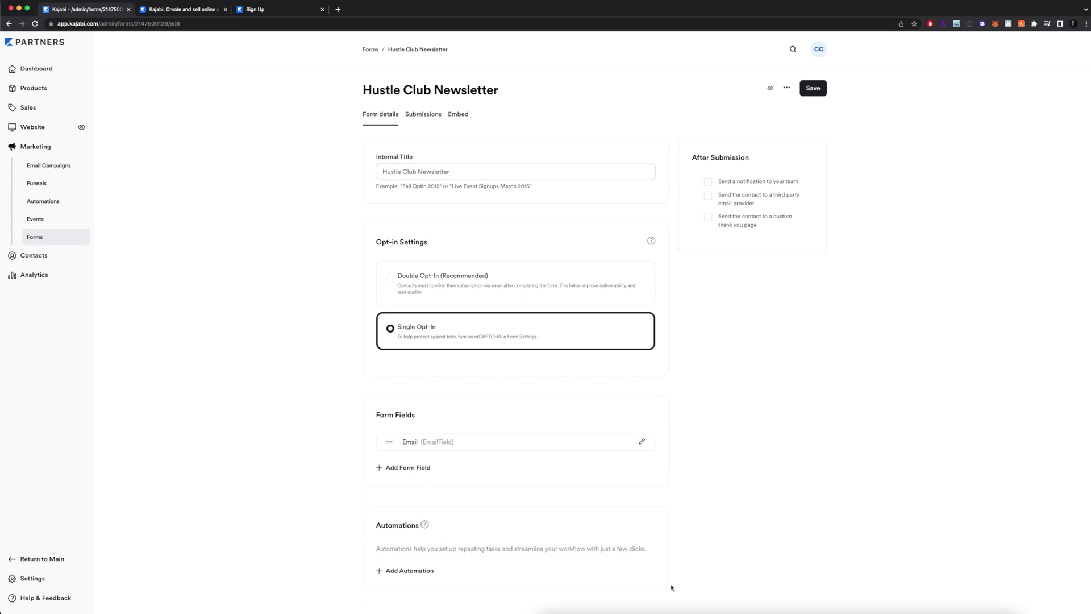
- Check the Hustle Club Newsletter form's Submissions, then view its Embed code and preview
click(435, 121)
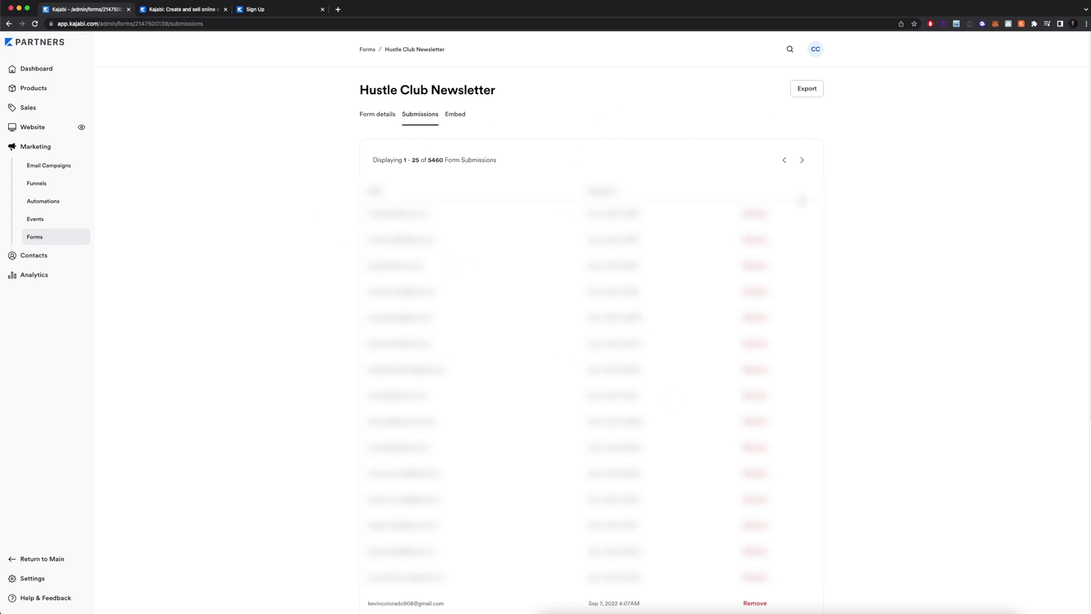
click(456, 114)
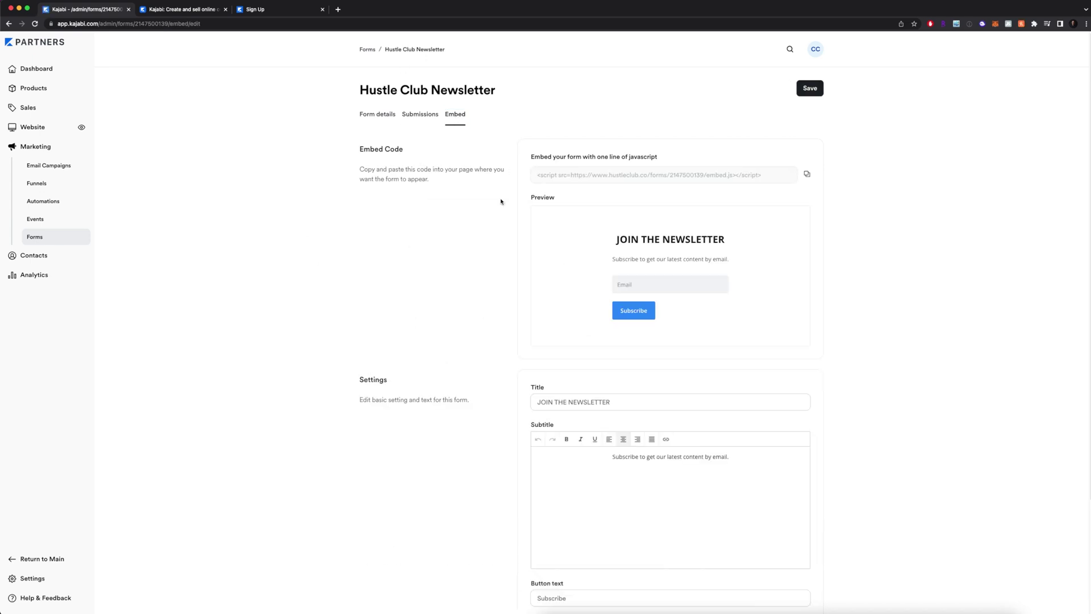
scroll(619, 304, down, 3)
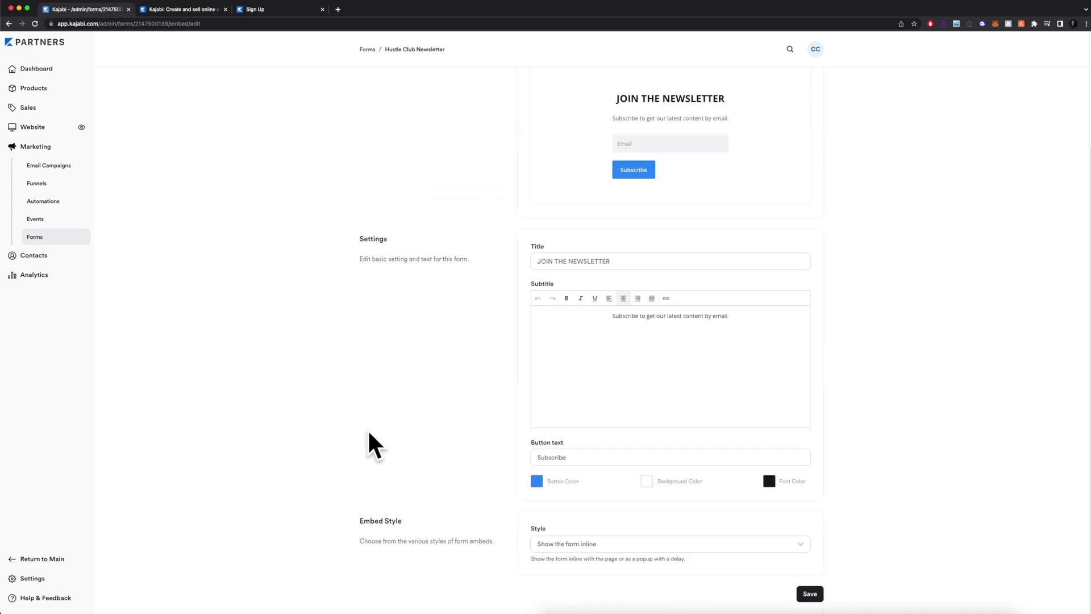
scroll(369, 432, up, 3)
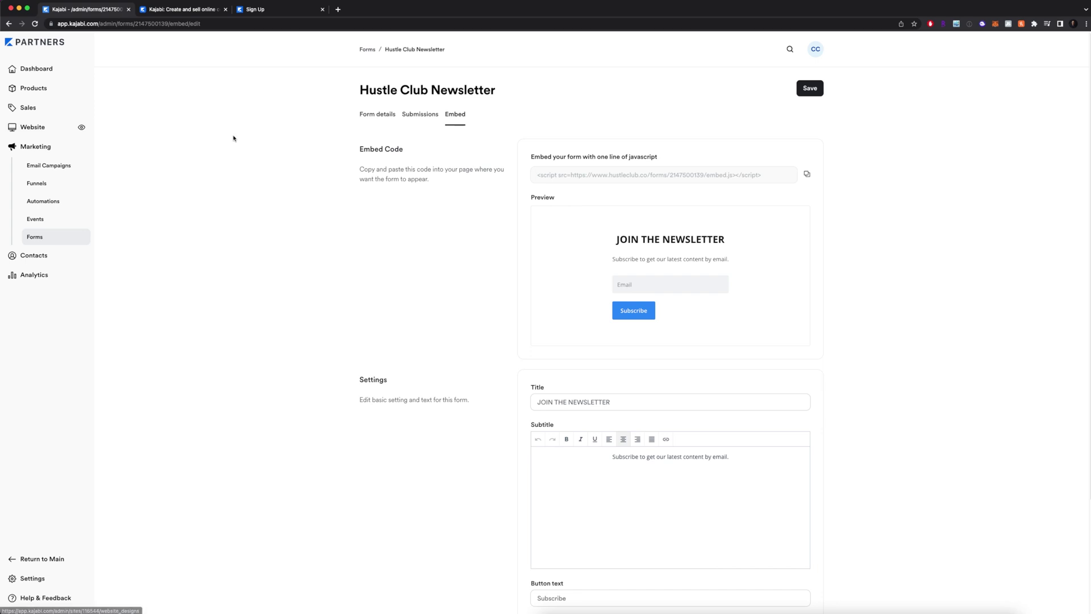
- Go to Email Campaigns and briefly check the Hustle Club #22 campaign's options menu
click(50, 165)
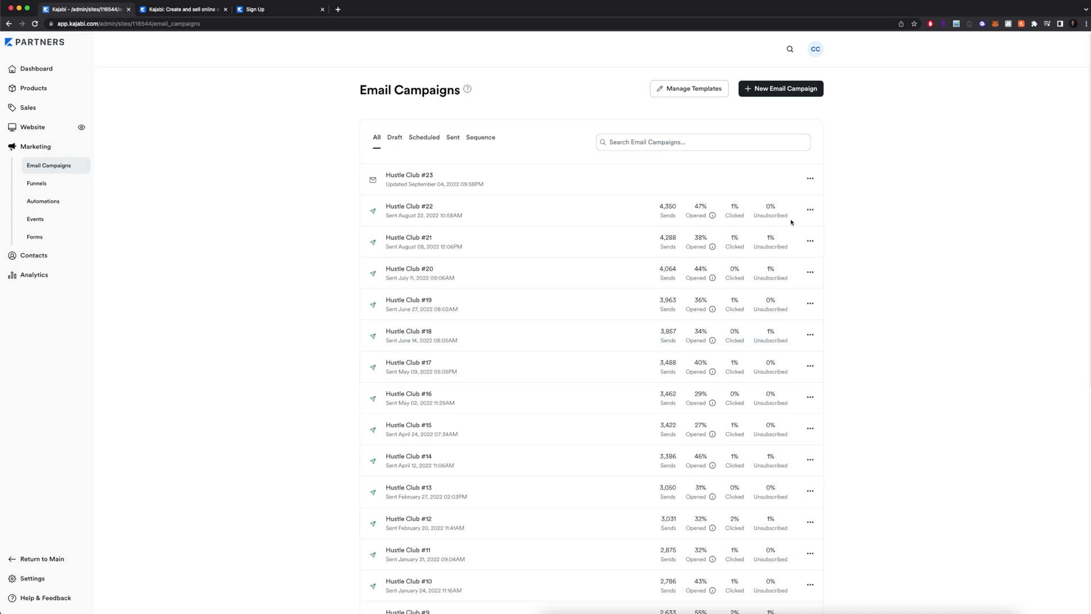
click(811, 210)
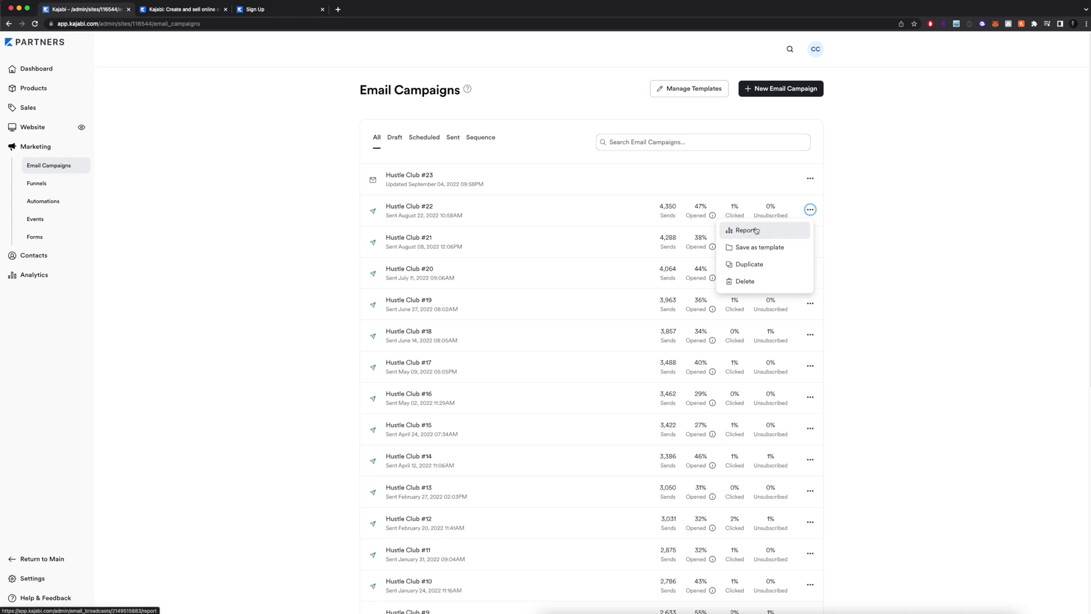
click(921, 147)
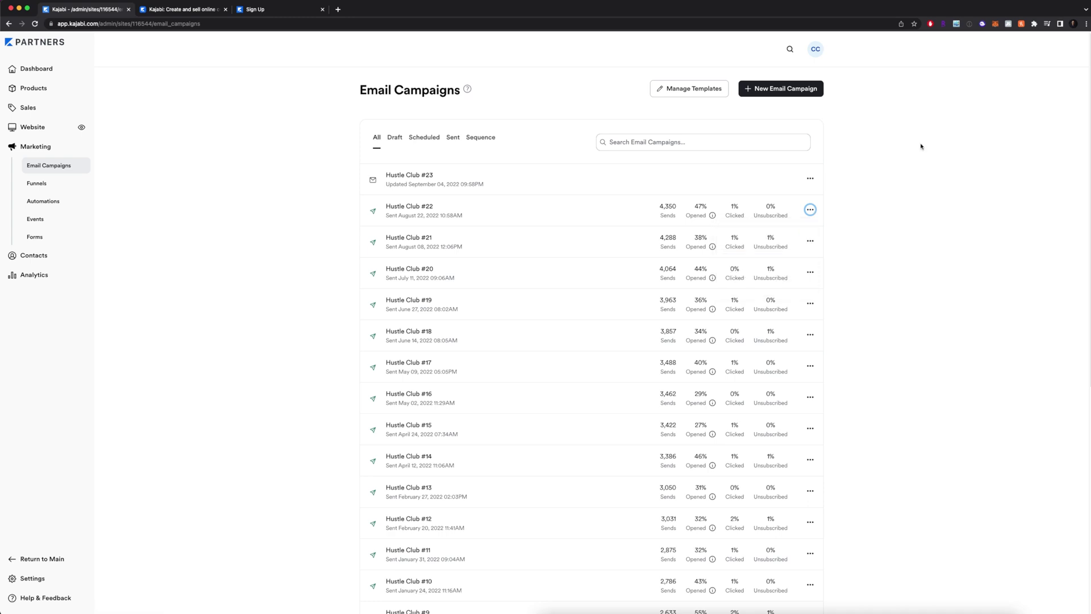
- Start a new Email Broadcast campaign and preview the Share a Newsletter template
click(788, 91)
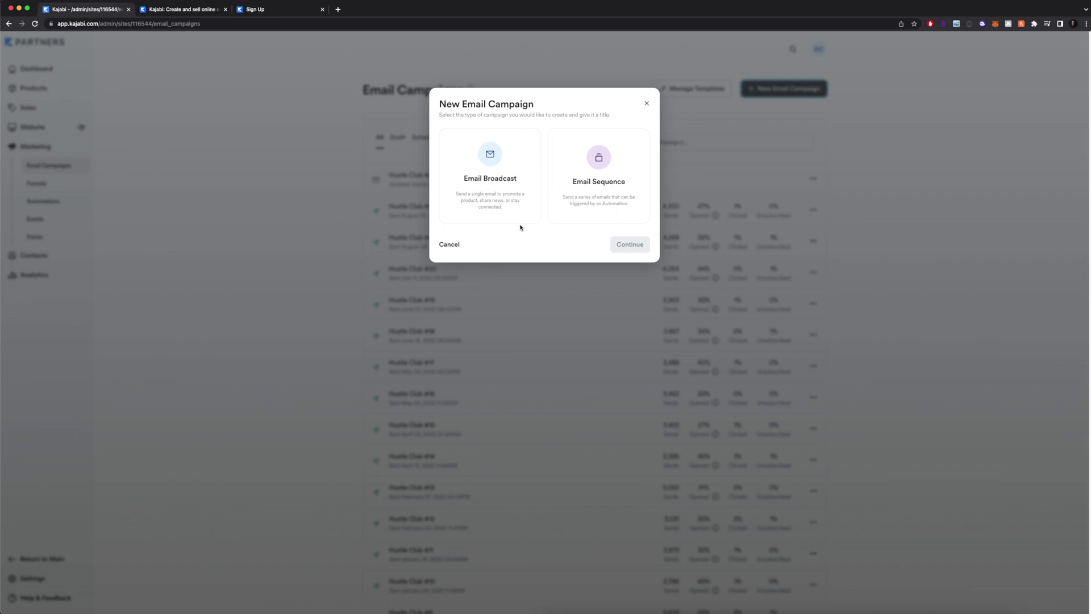
click(499, 187)
click(627, 249)
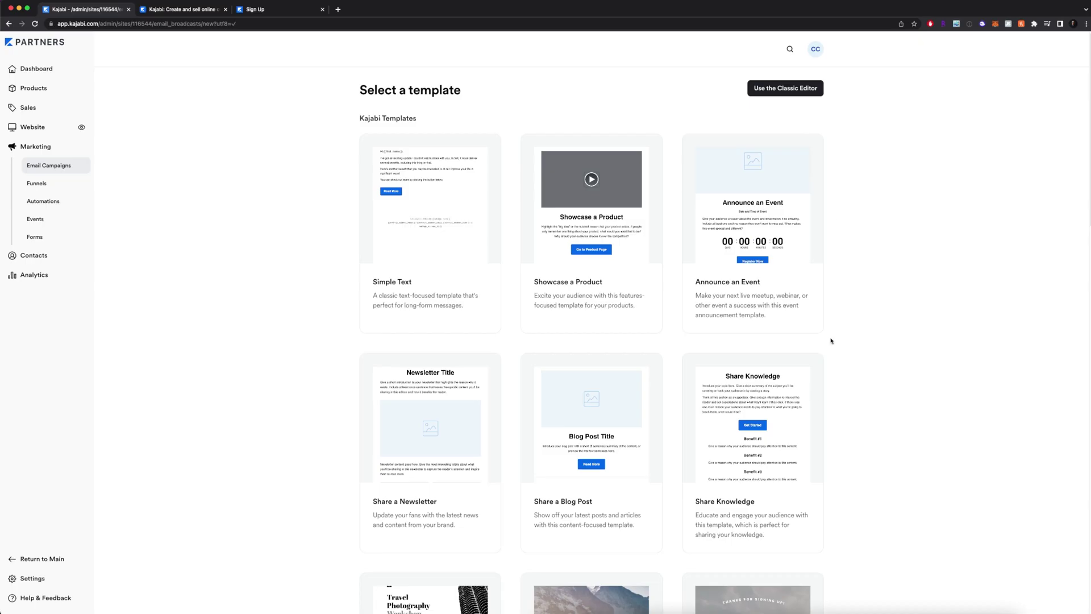
scroll(905, 355, down, 3)
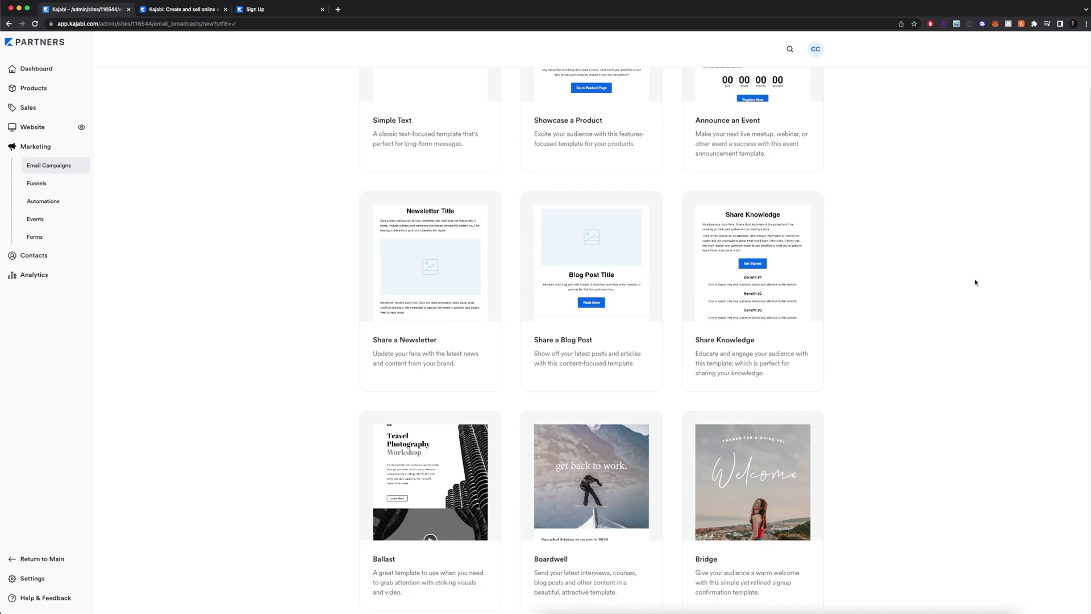
scroll(937, 347, up, 3)
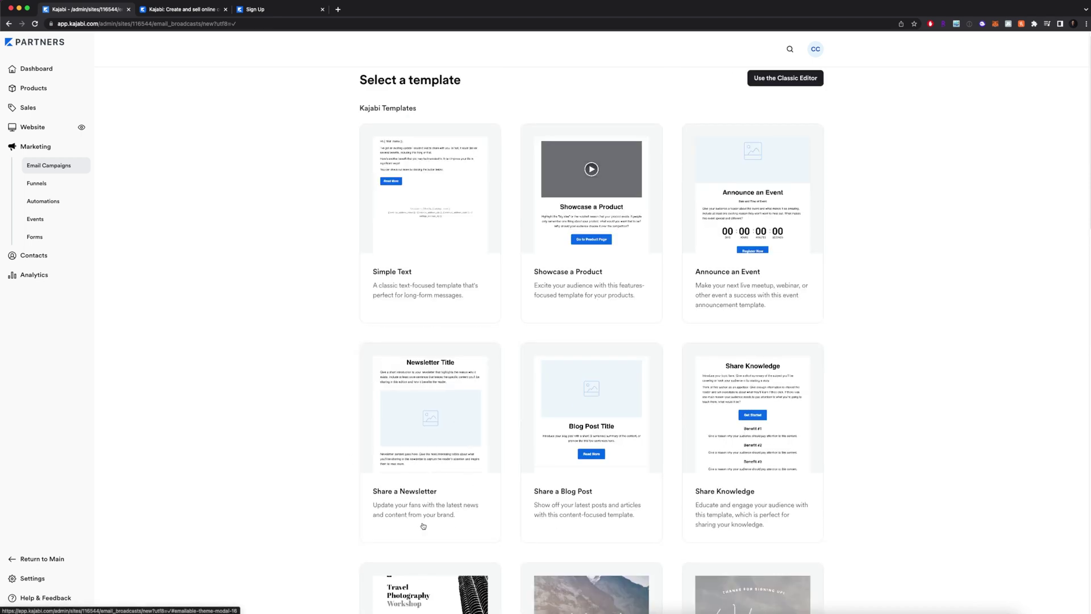
click(418, 420)
- Start the Share a Newsletter template and create a broadcast titled 'Test Newsletter'
click(641, 136)
text(Test New)
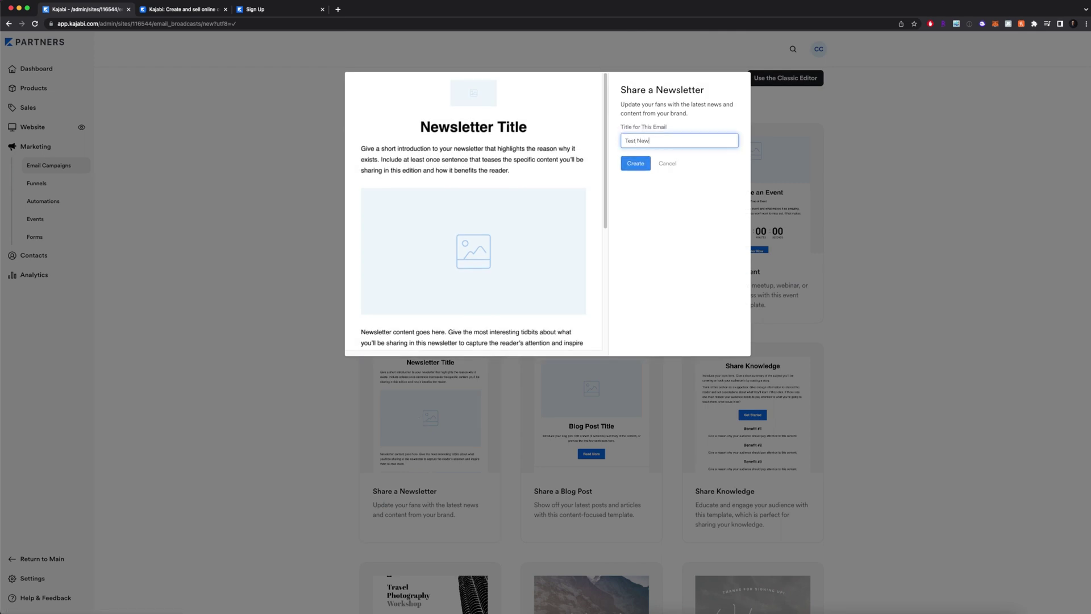
text(sletter)
click(635, 164)
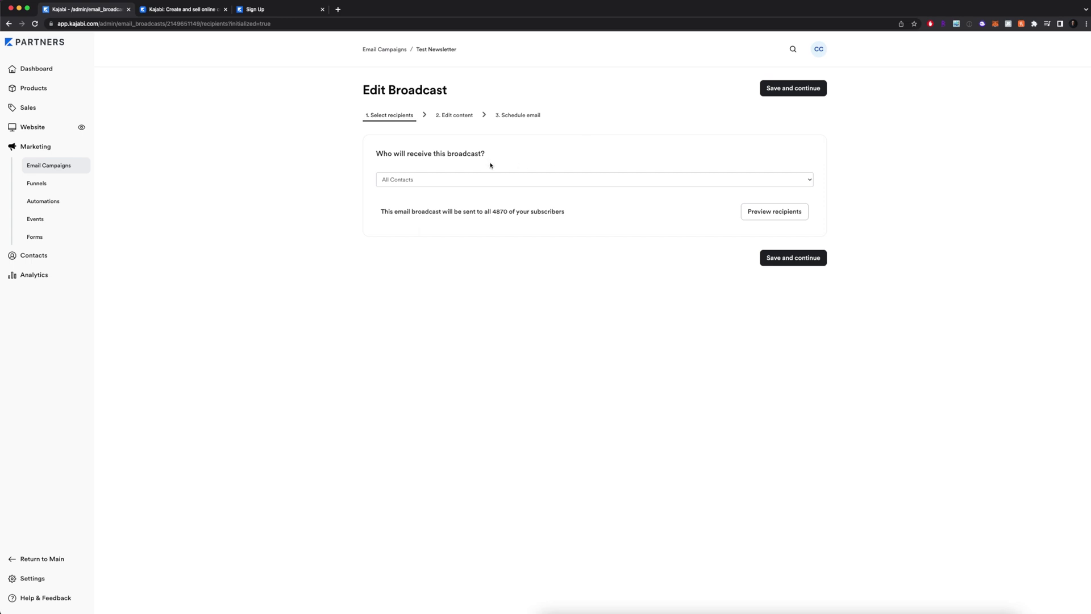
- Target a Custom Segment of Hustle Club Newsletter form submitters (4759 subscribers) and save the recipients
click(496, 182)
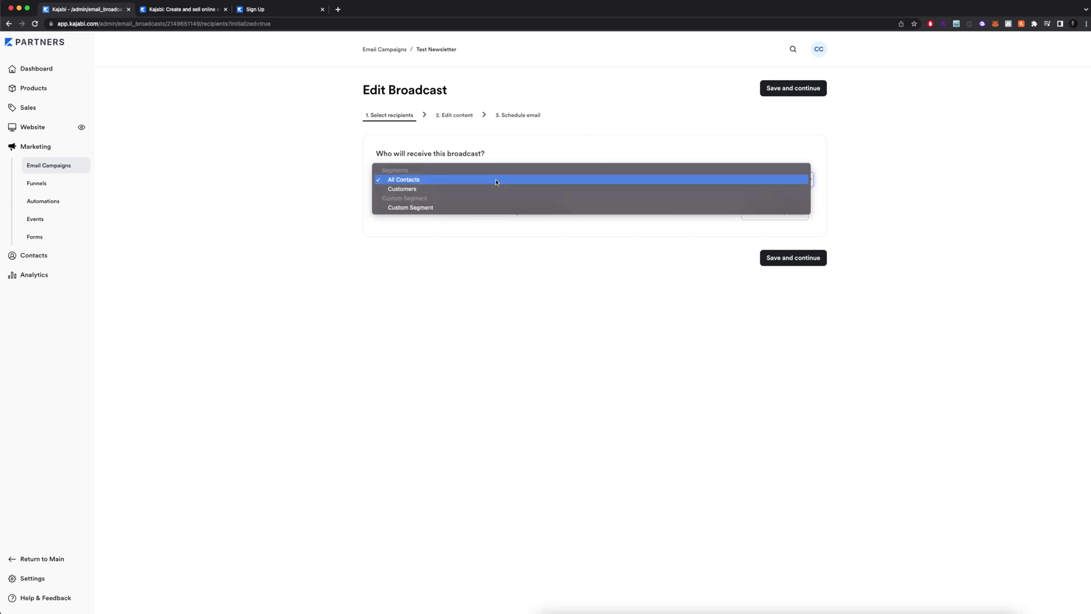
click(467, 208)
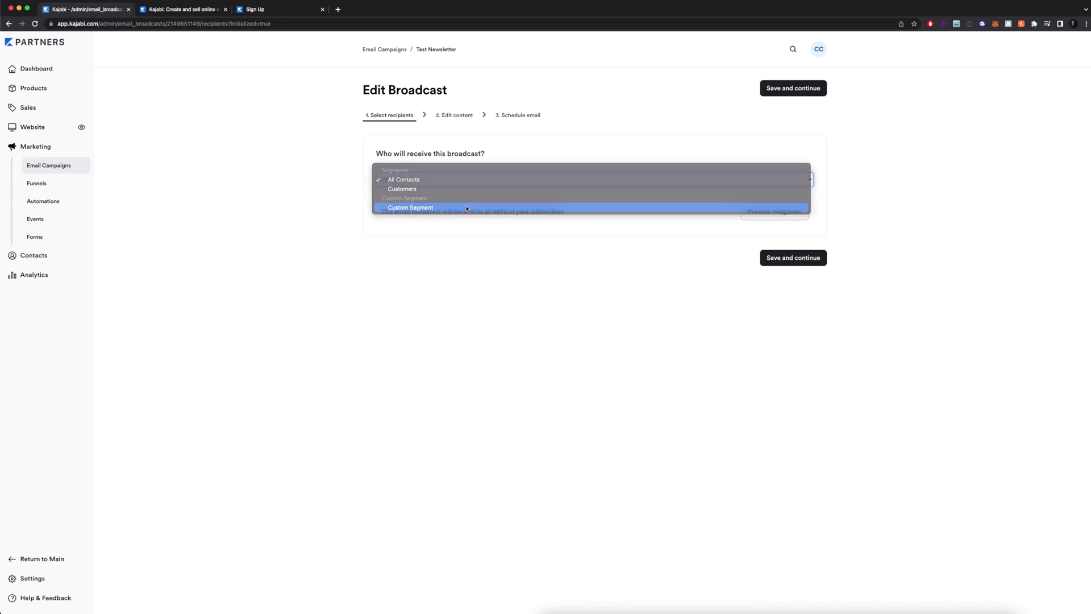
click(549, 182)
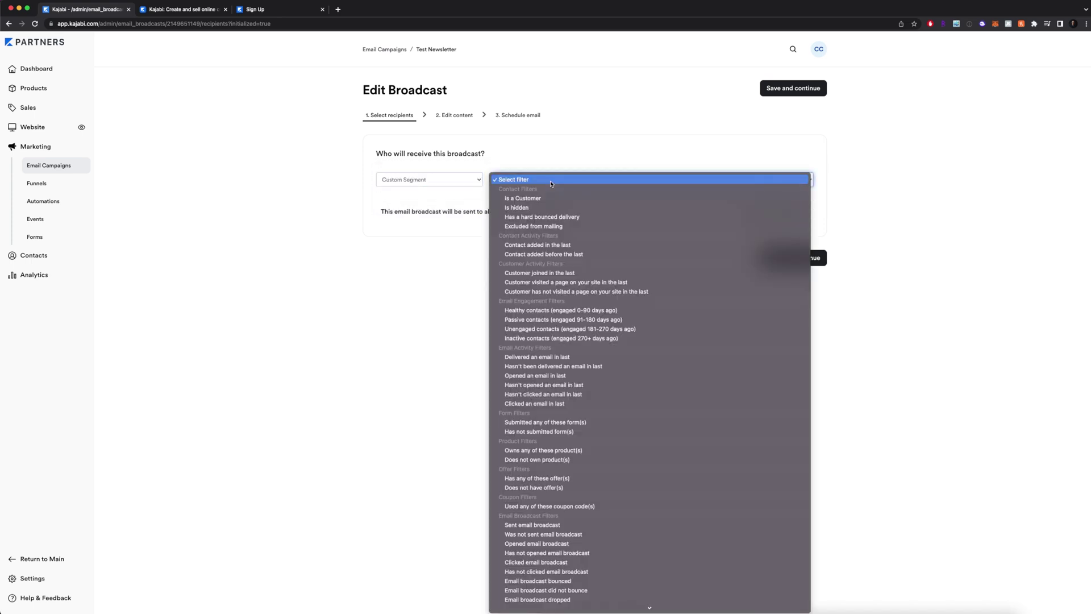
scroll(578, 331, down, 3)
click(578, 327)
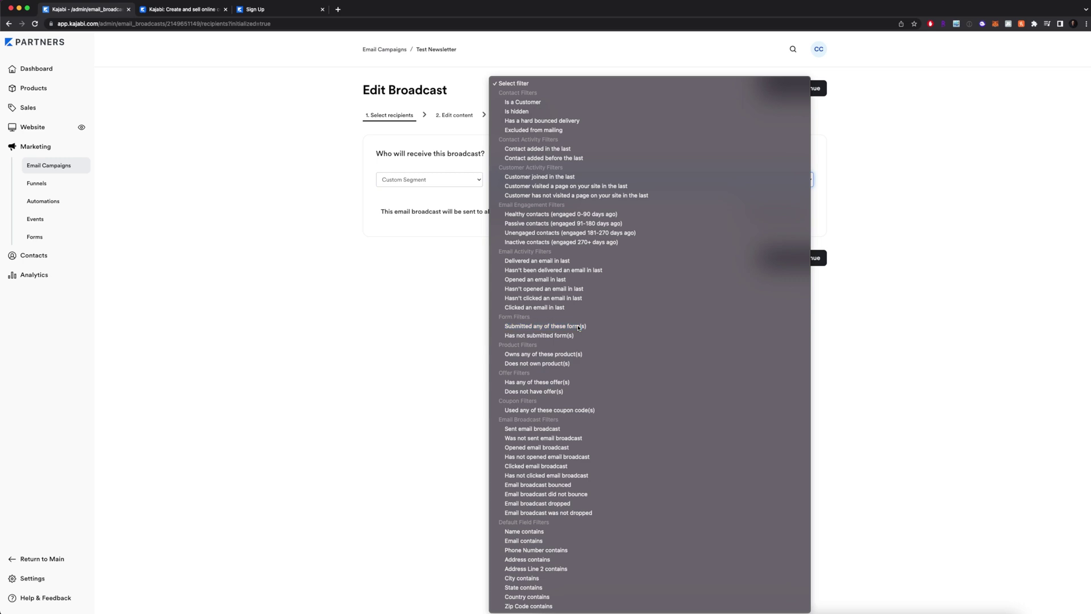
click(754, 178)
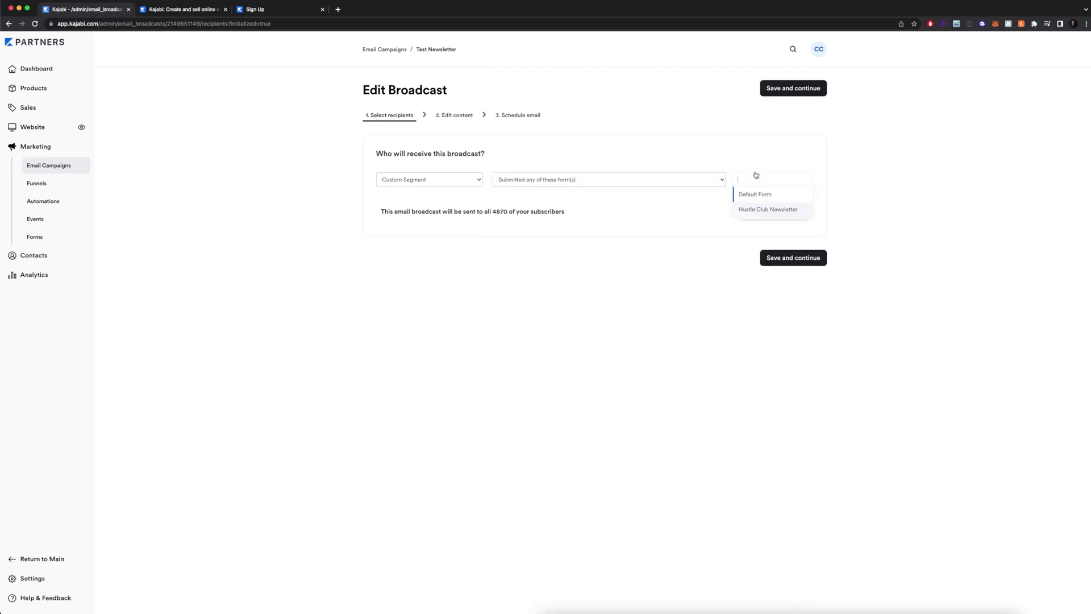
click(769, 211)
click(807, 190)
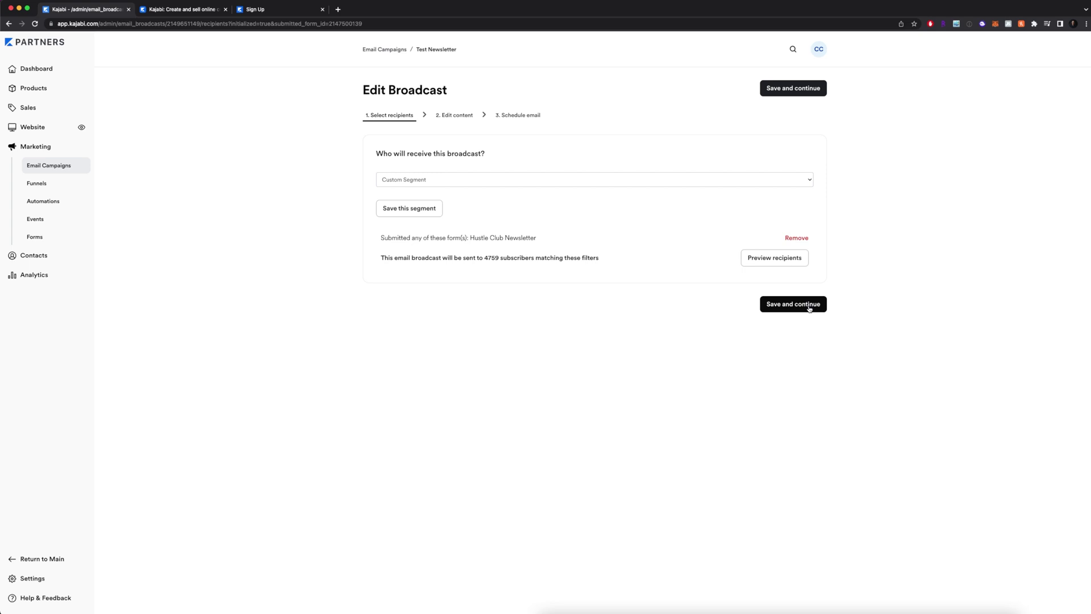
click(809, 308)
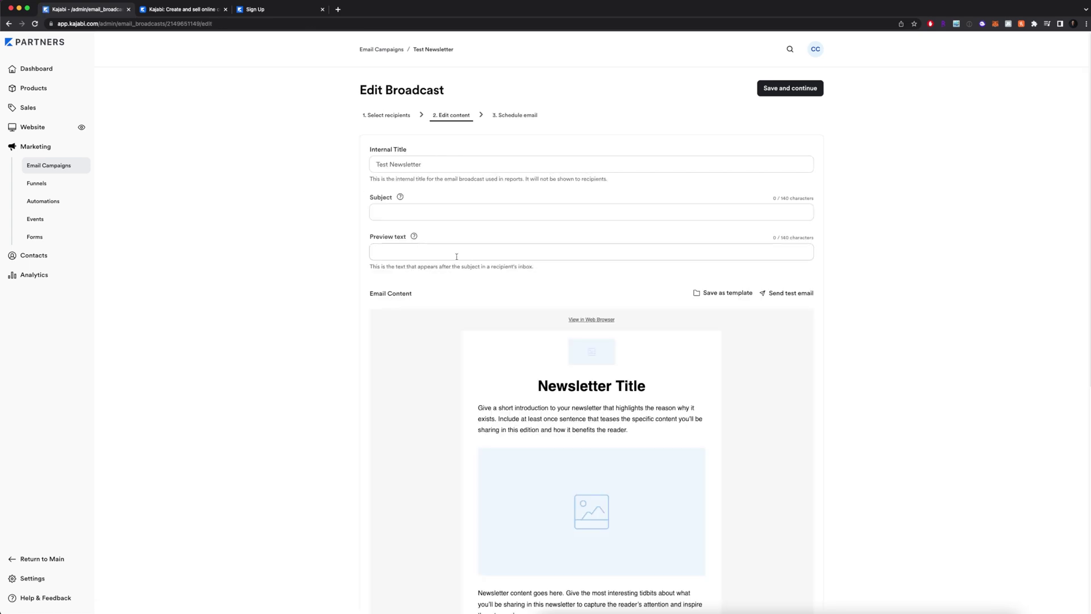
- Append '#1' to the broadcast's internal title, making it 'Test Newsletter #1'
click(438, 163)
text(#1)
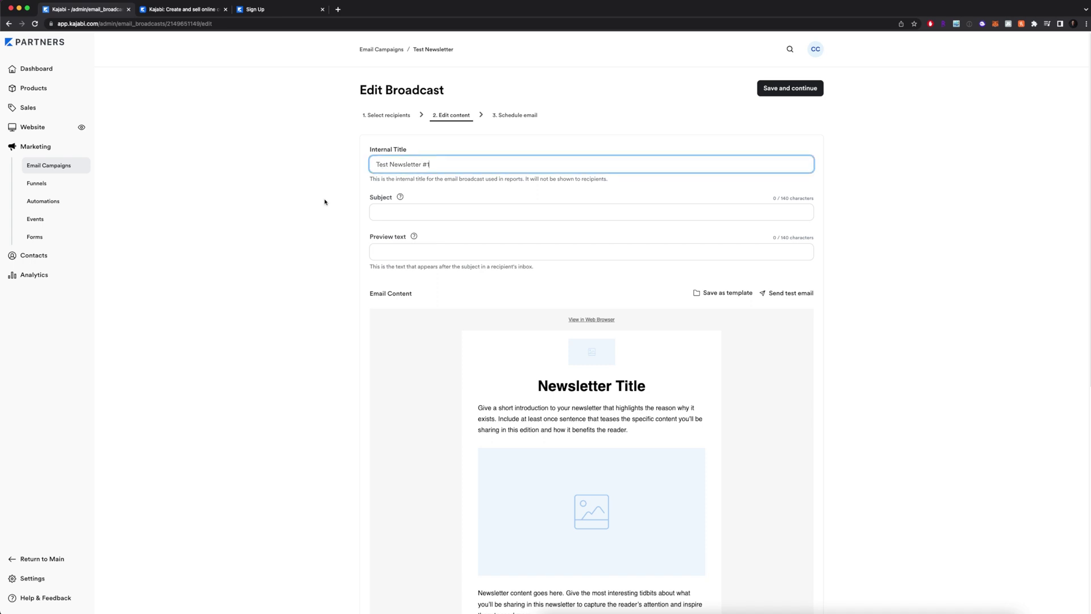
click(454, 216)
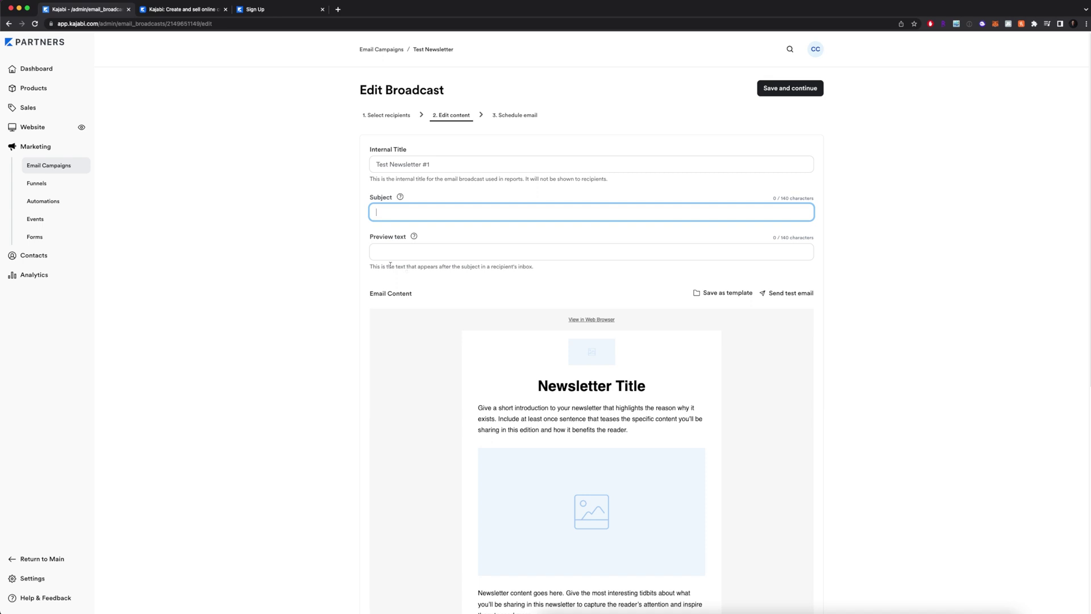
- Enter subject 'Test #1 Newsletter' and preview text 'This is what's in this email', then review the content
text(Test #)
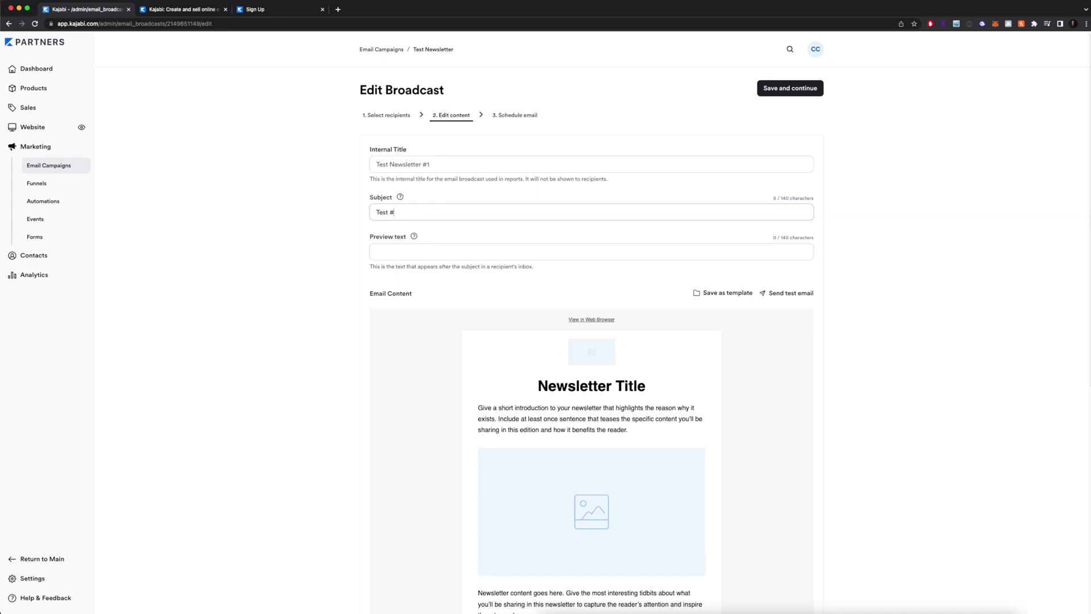
text(1 Newsletter)
key(Tab)
key(Tab)
text(This is what's in this)
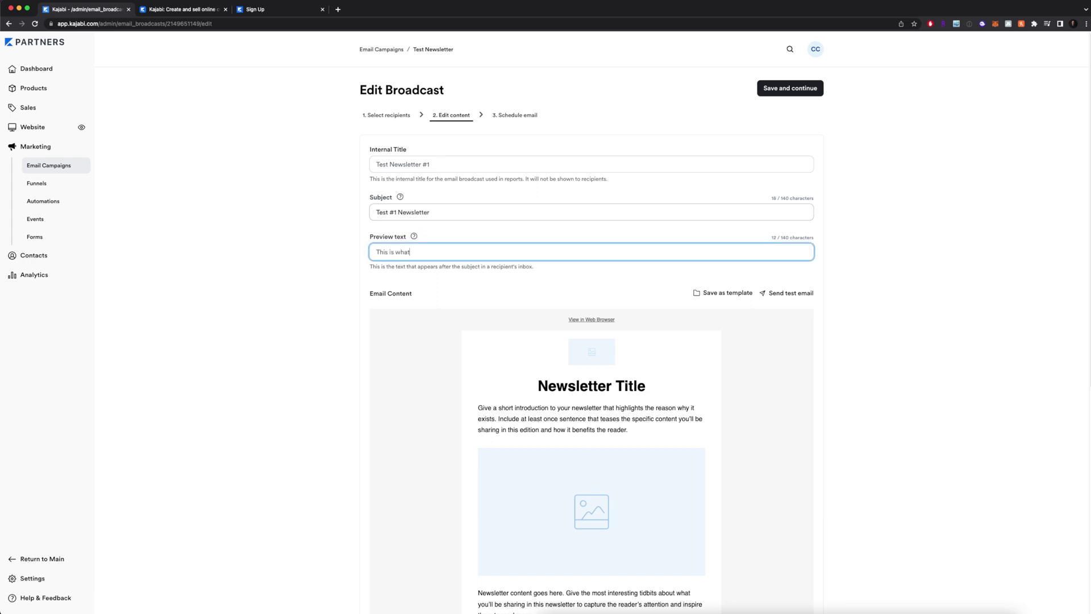
text( email)
click(317, 307)
scroll(955, 212, down, 3)
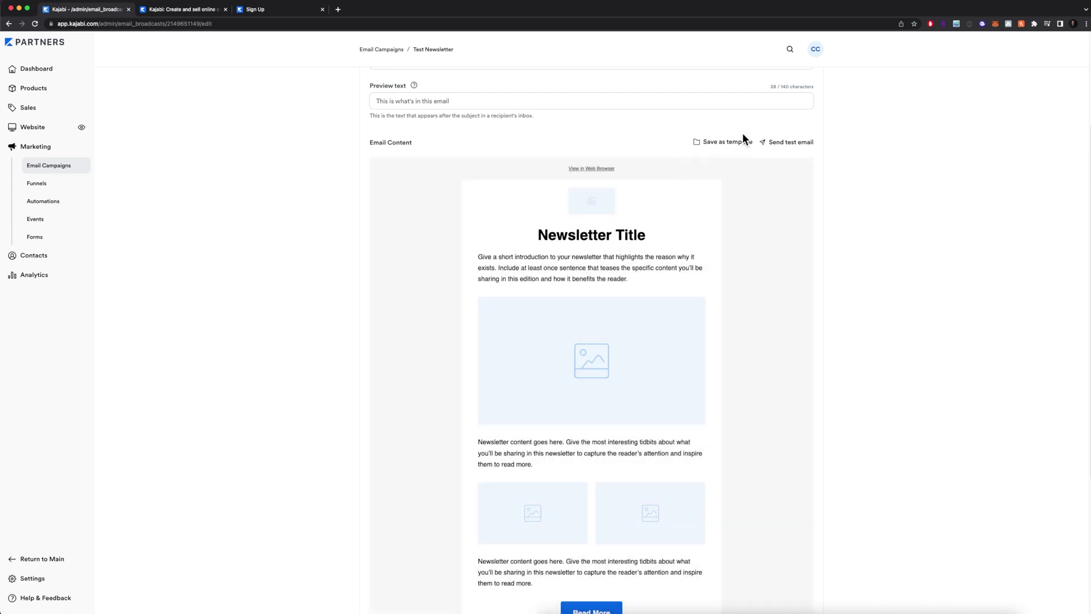
scroll(924, 291, down, 1)
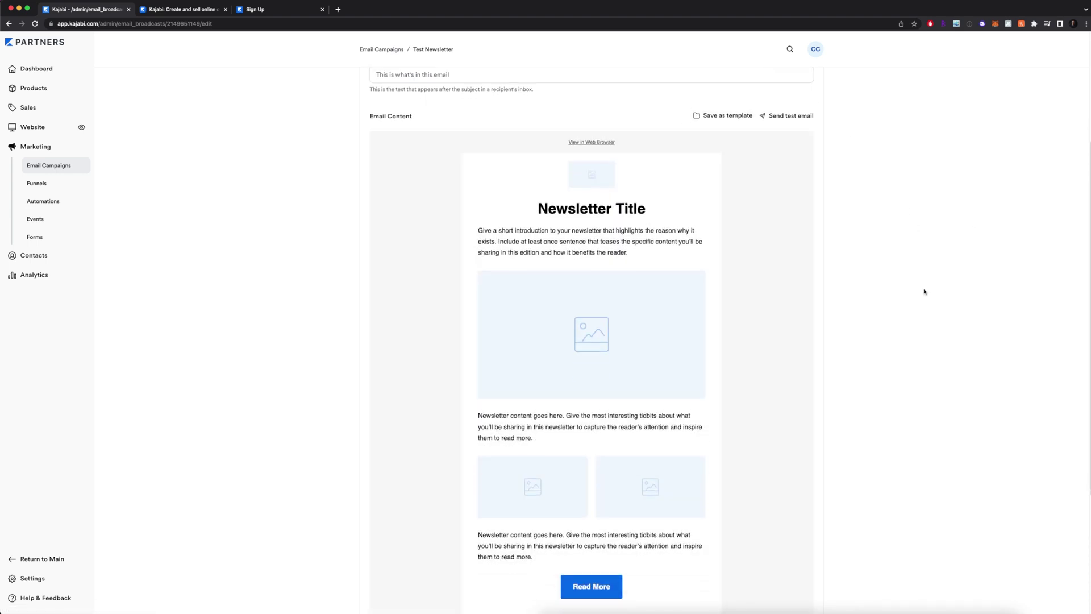
scroll(926, 407, down, 2)
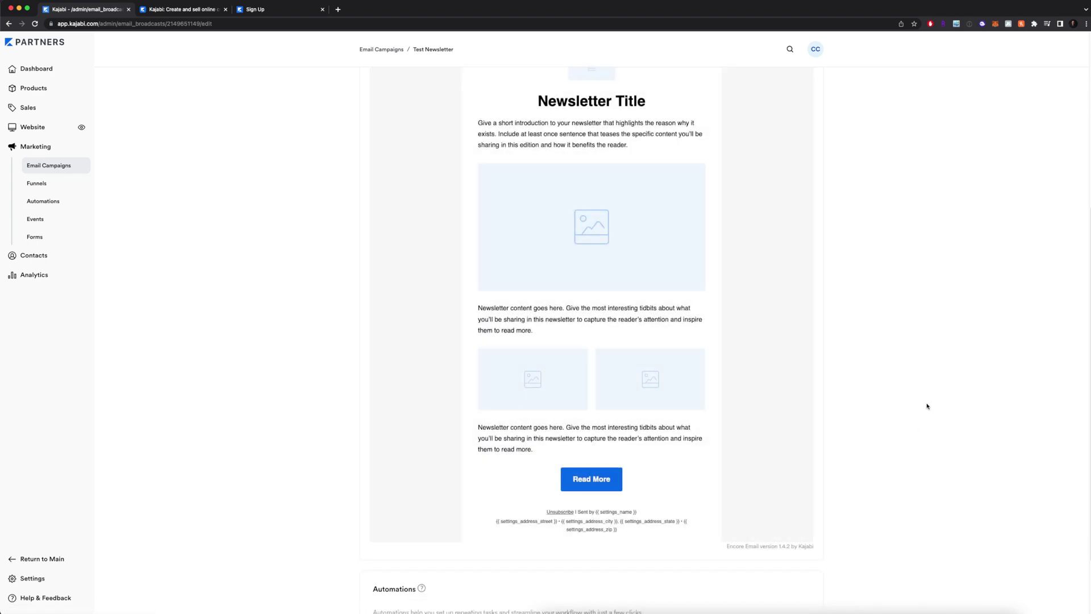
scroll(514, 241, up, 5)
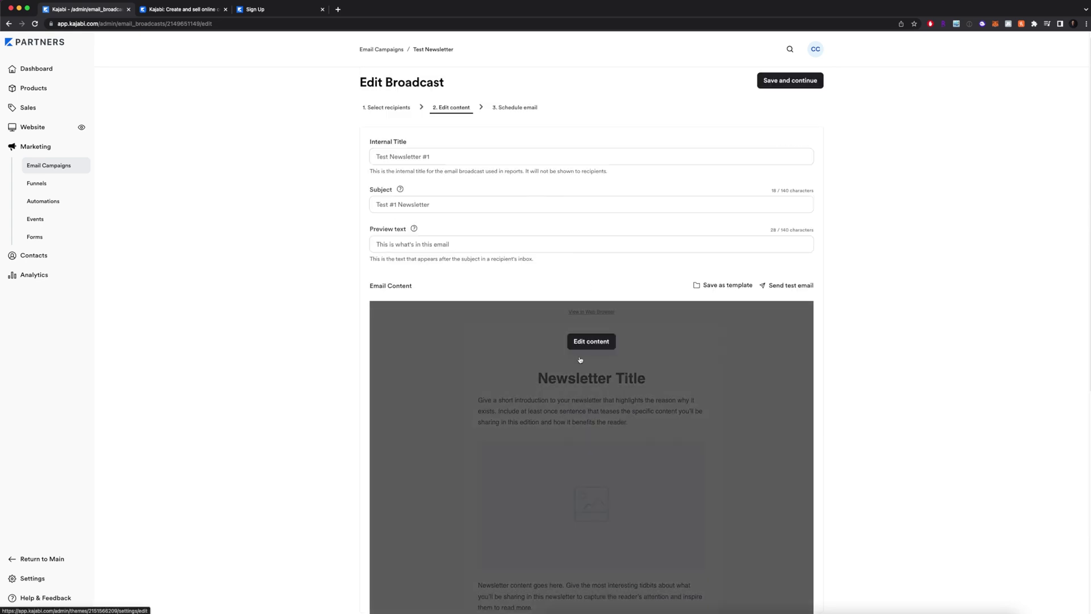
- In the newsletter content editor, delete the Logo section
click(591, 403)
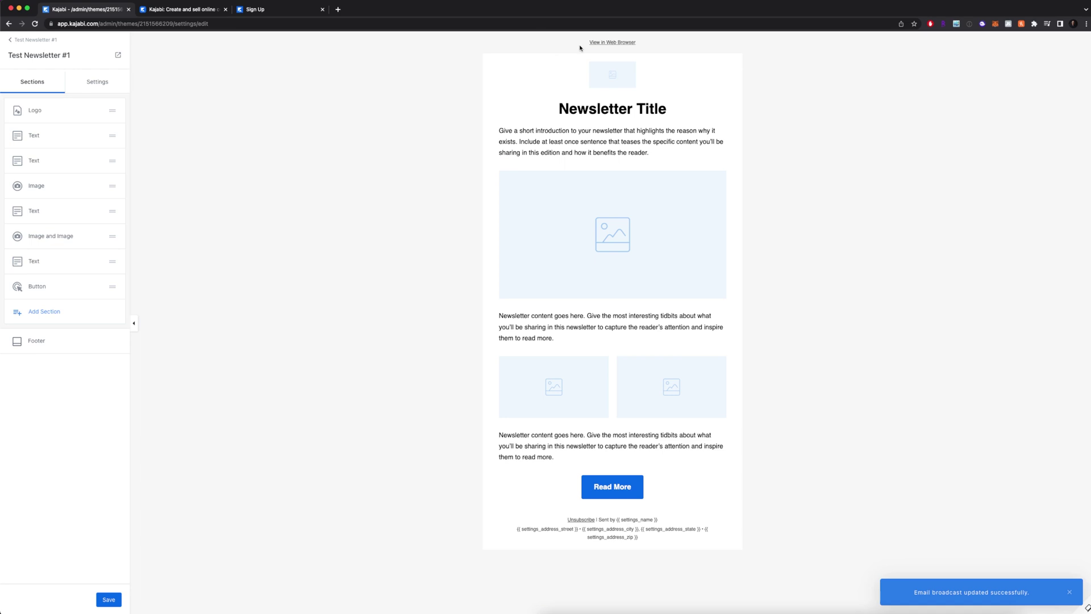
click(623, 72)
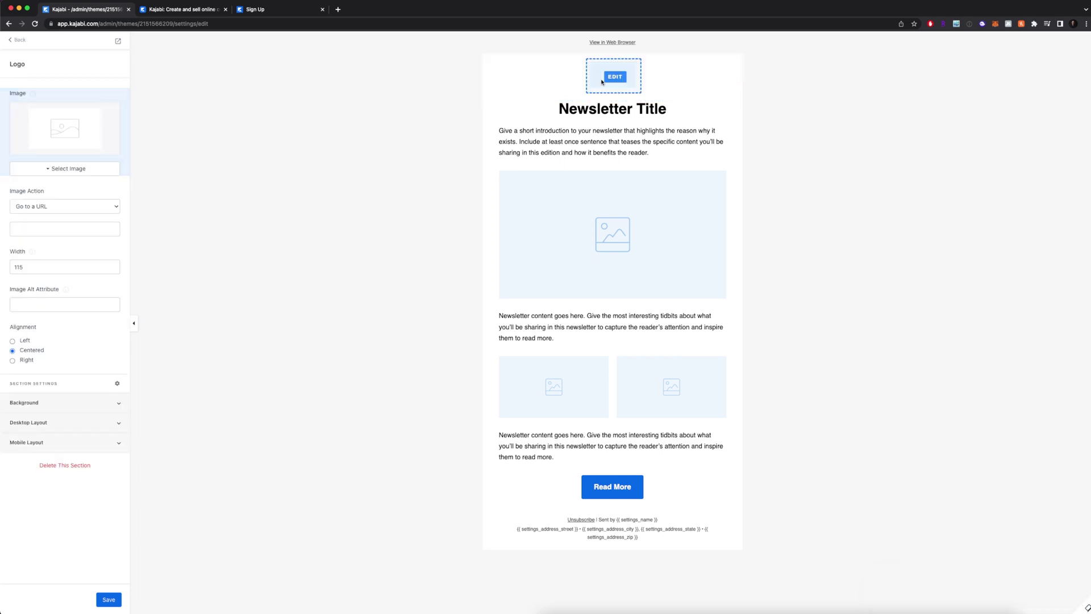
click(9, 41)
click(97, 110)
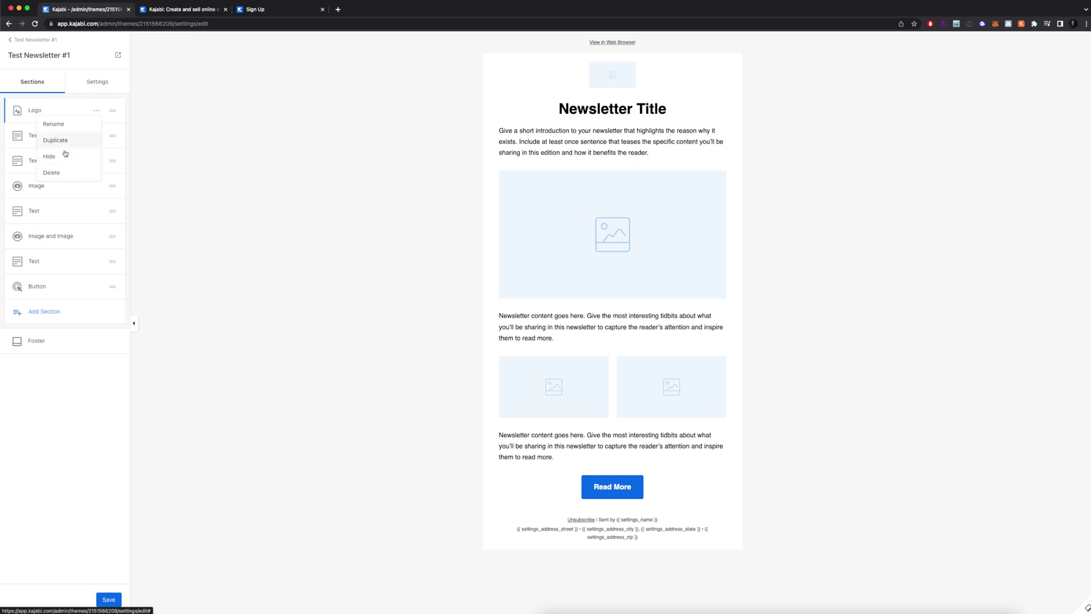
click(63, 174)
- Replace the 'Newsletter Title' heading with 'Title #1' at 96px, centre-aligned
click(34, 111)
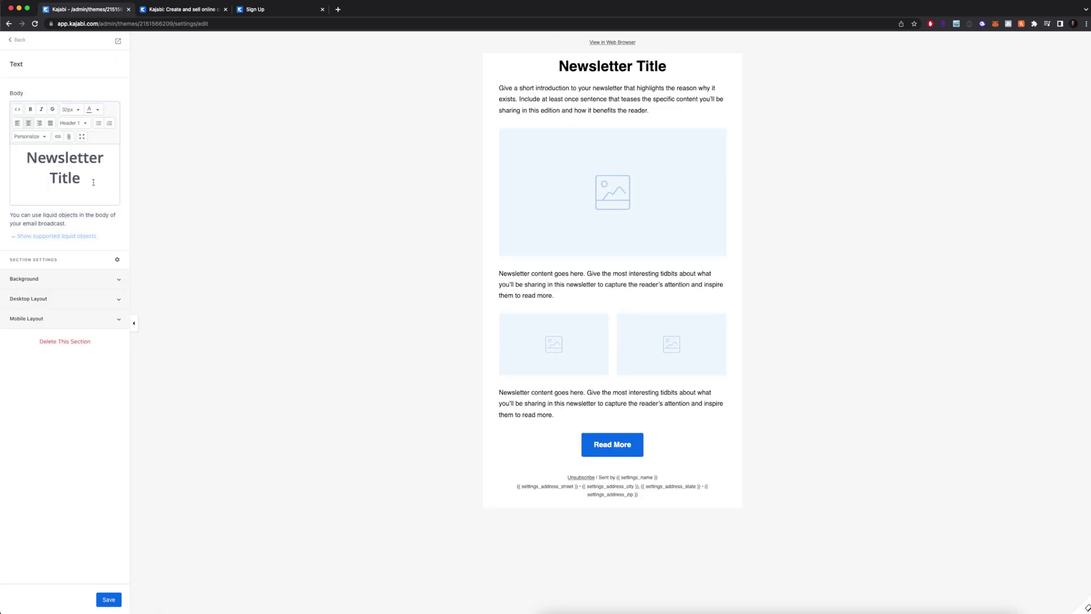
drag(82, 179, 27, 158)
text(Title #1)
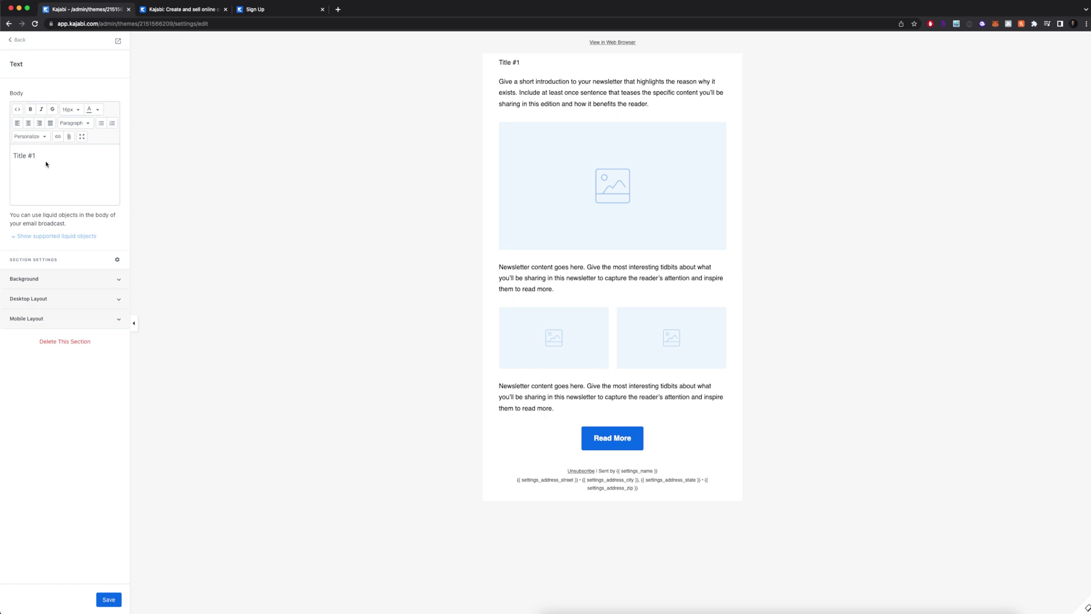
drag(46, 164, 12, 155)
click(65, 110)
scroll(85, 216, down, 3)
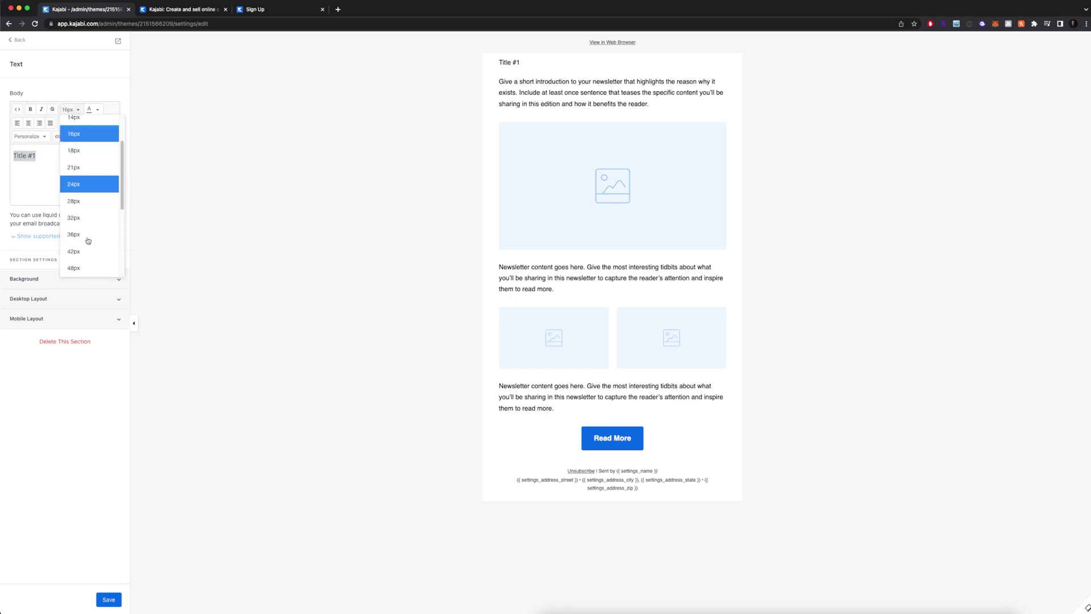
click(90, 235)
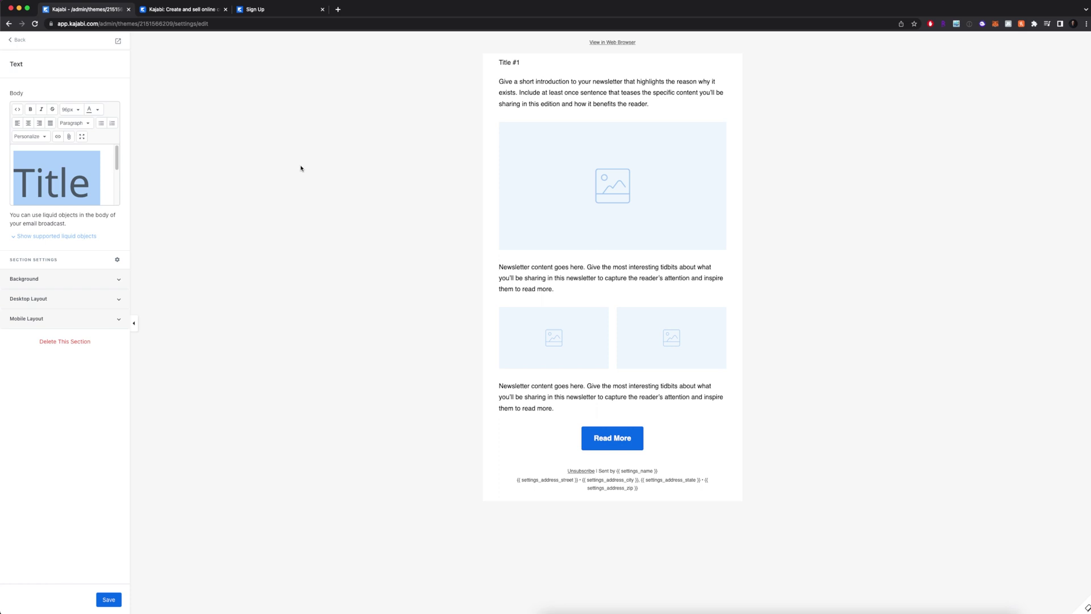
click(28, 123)
- Save the newsletter content changes and exit the text section editor
click(612, 149)
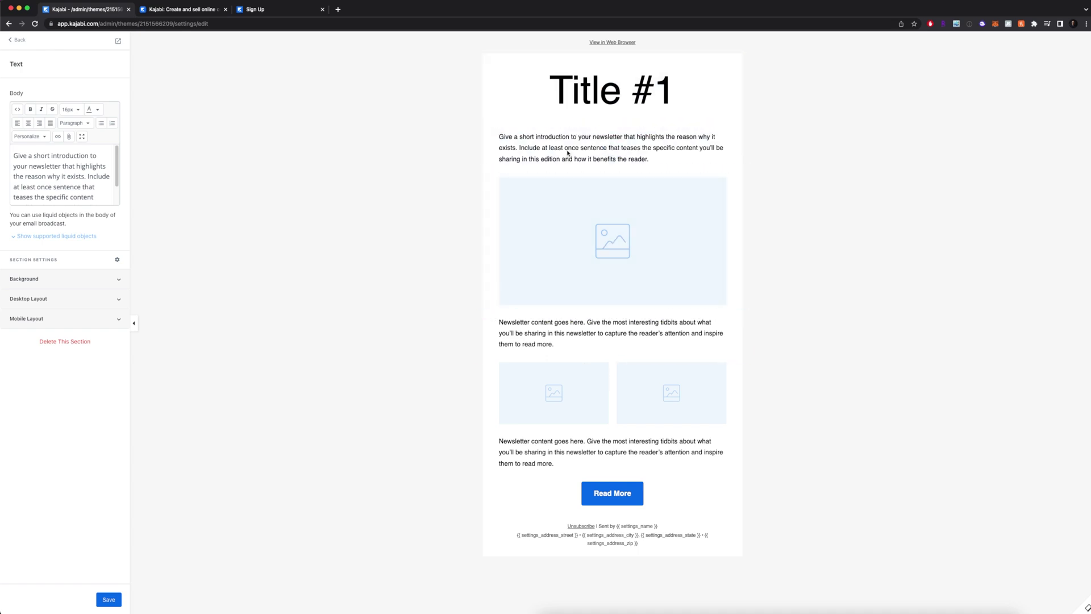
click(116, 601)
click(15, 43)
- Return to the Edit Broadcast page and save it, continuing to the Schedule email step
click(15, 43)
scroll(599, 420, down, 3)
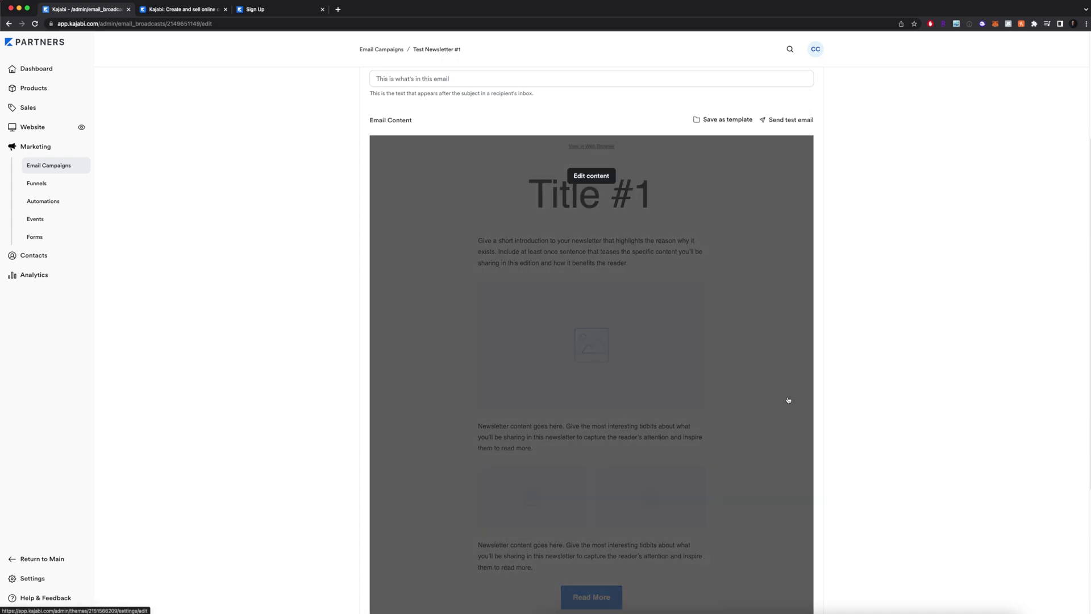
scroll(645, 379, up, 3)
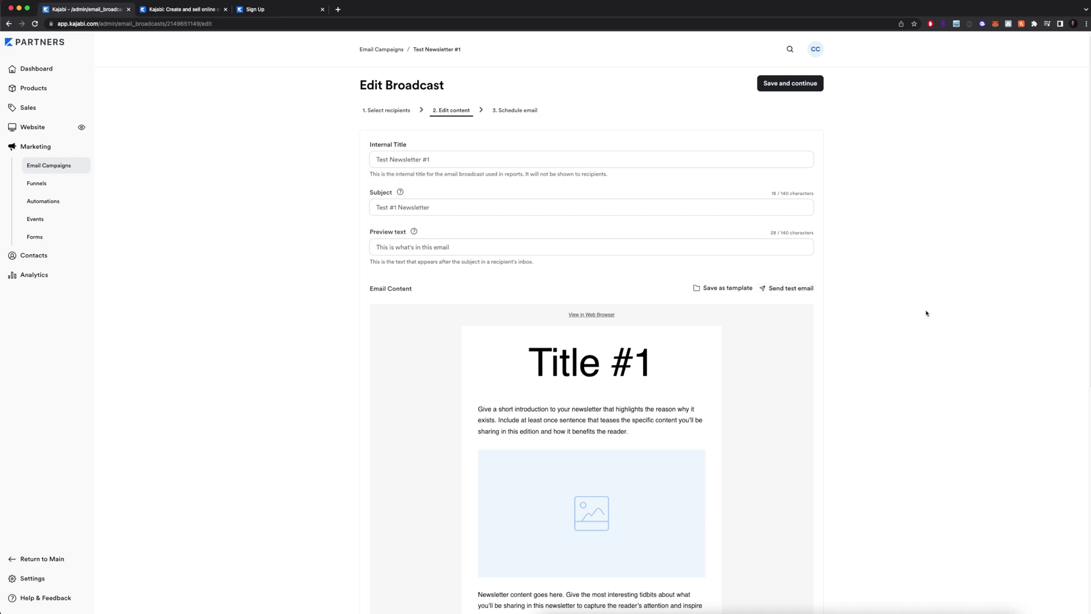
scroll(926, 313, up, 1)
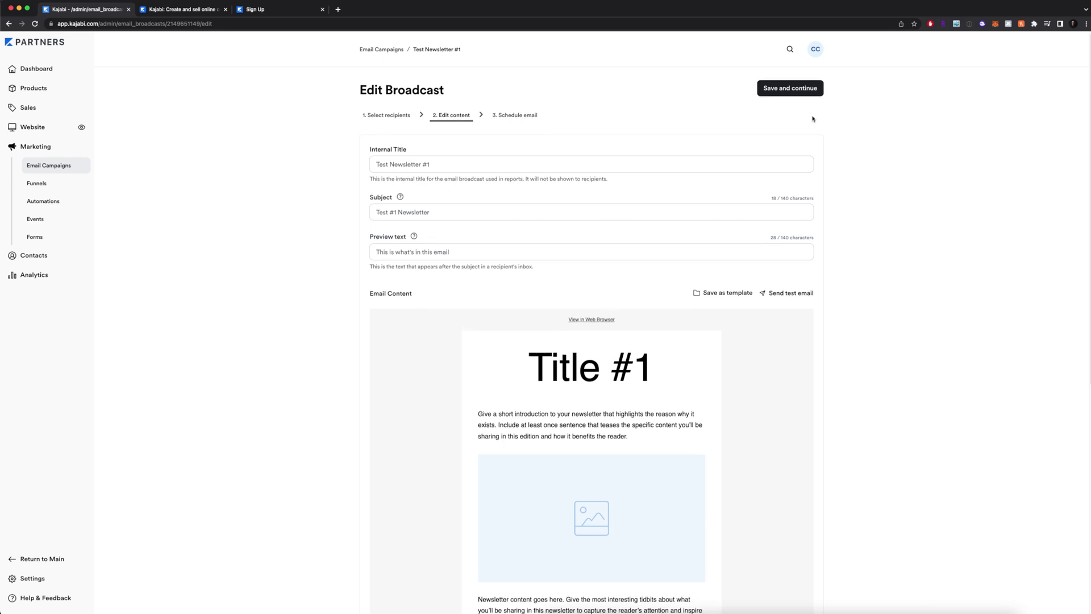
click(791, 90)
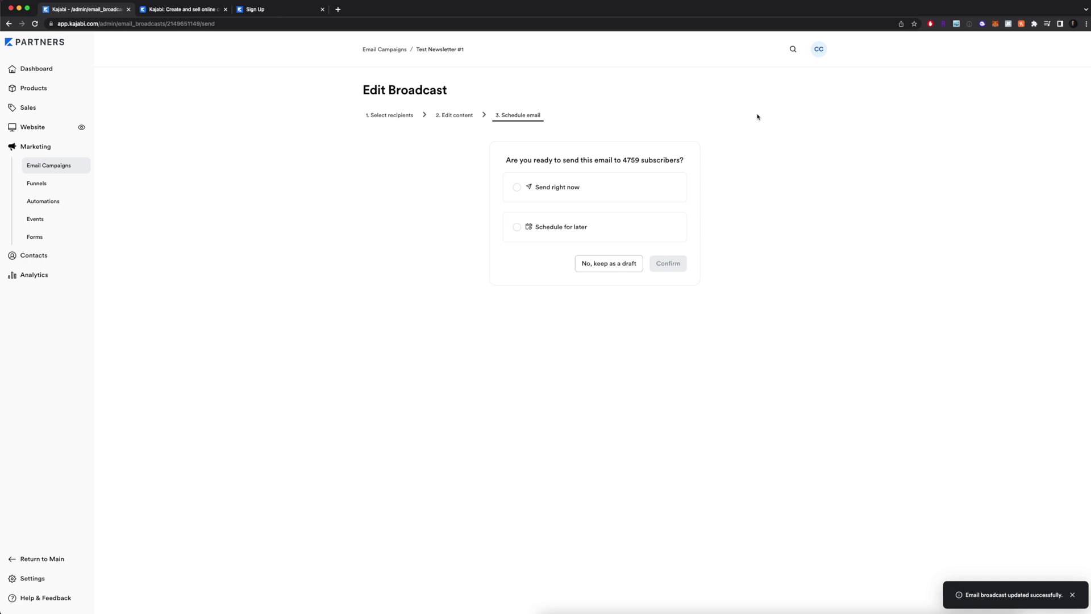
- Schedule the broadcast for 2022-09-07 5:00 PM Pacific Time and confirm
click(515, 188)
click(517, 227)
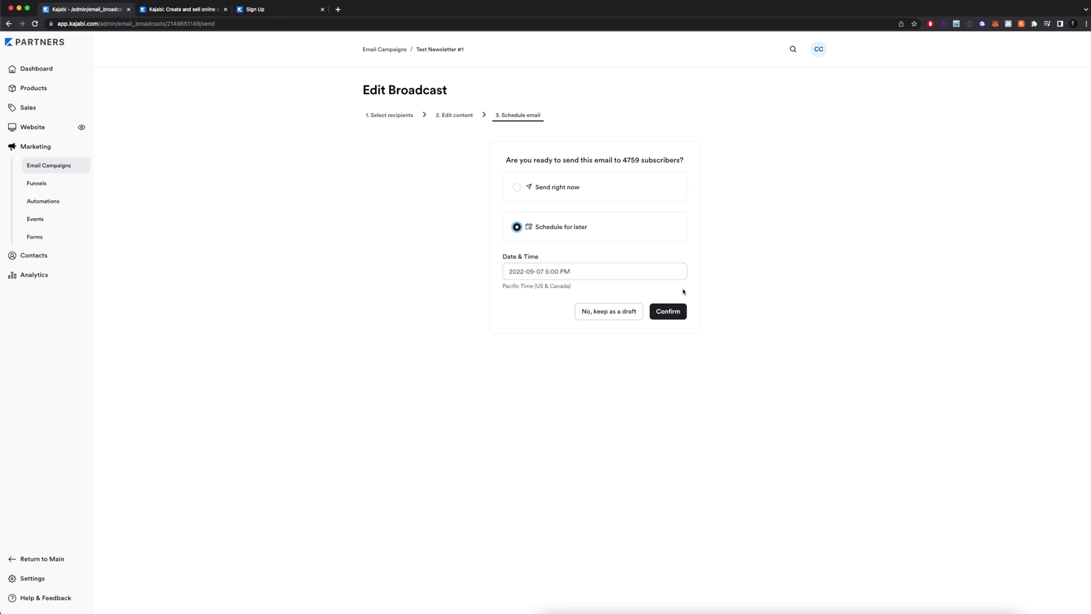
click(667, 312)
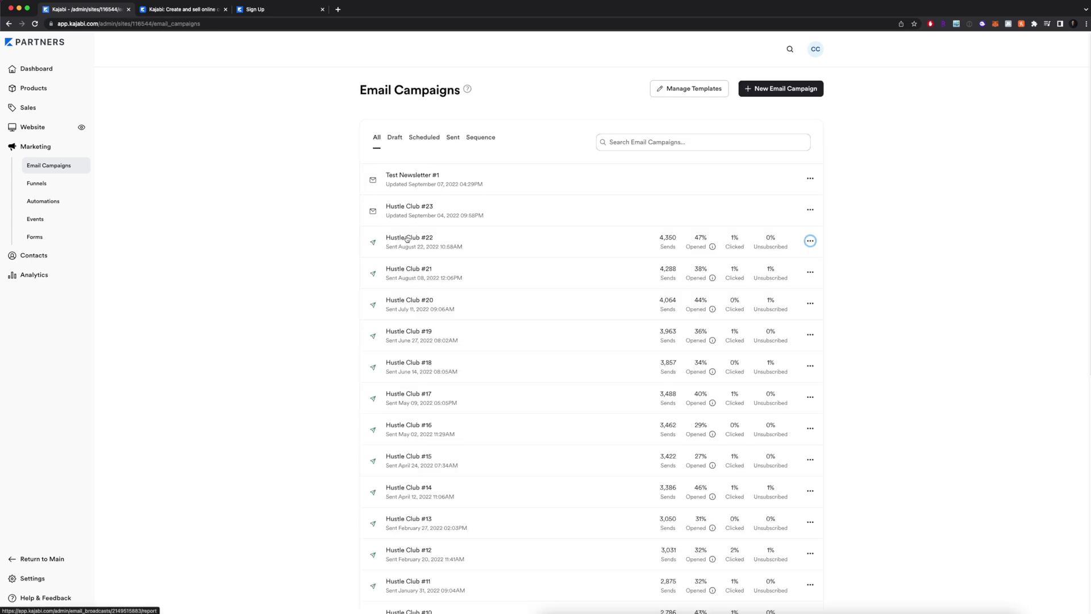
- Open the Hustle Club #22 email preview and scroll down to its Book Takeaway section
click(406, 239)
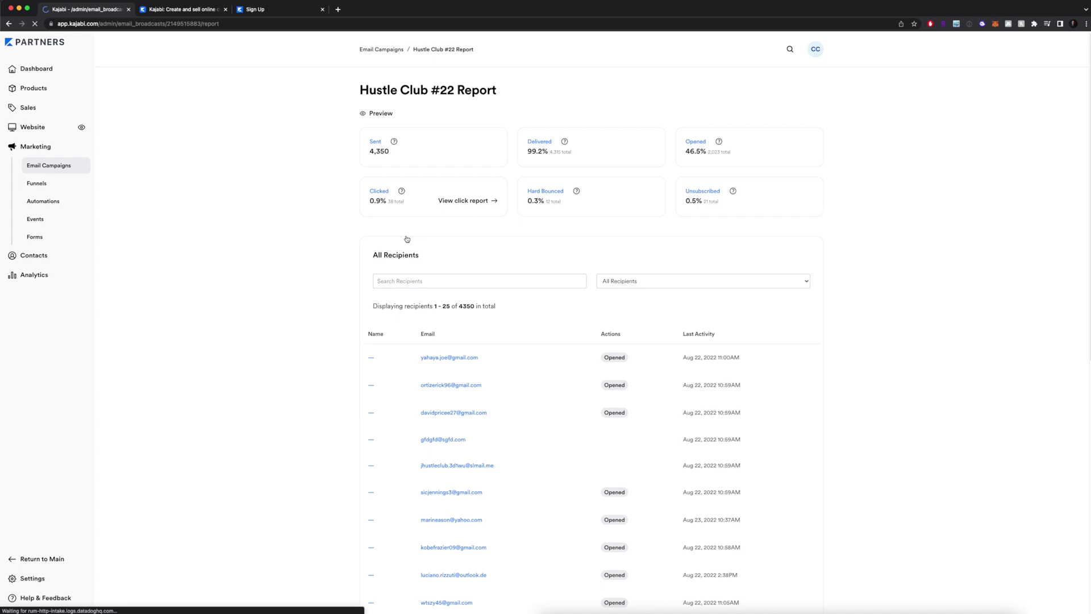
scroll(520, 313, down, 4)
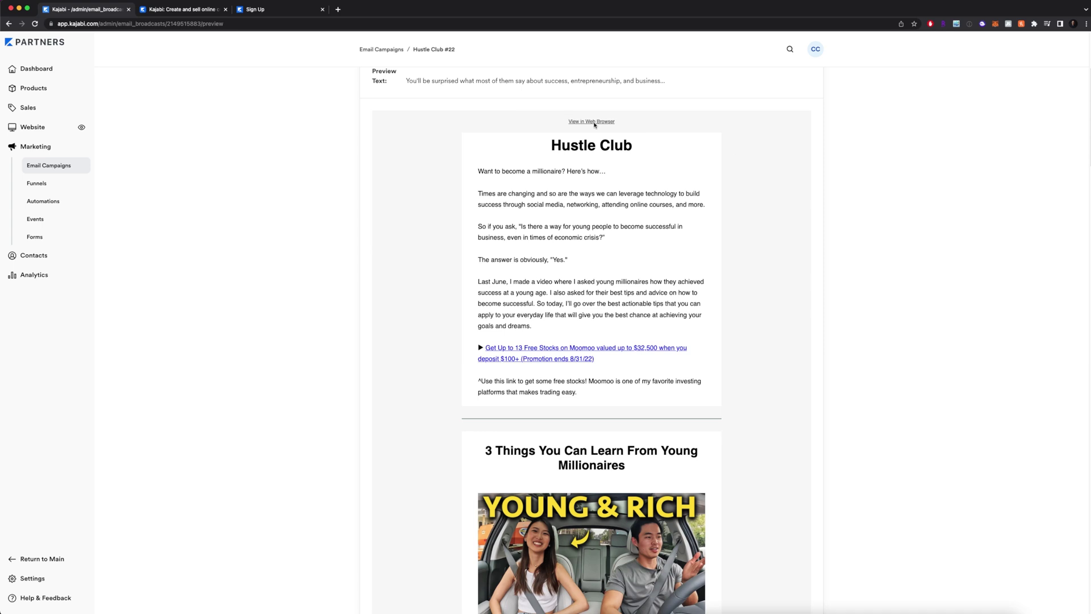
scroll(640, 401, down, 6)
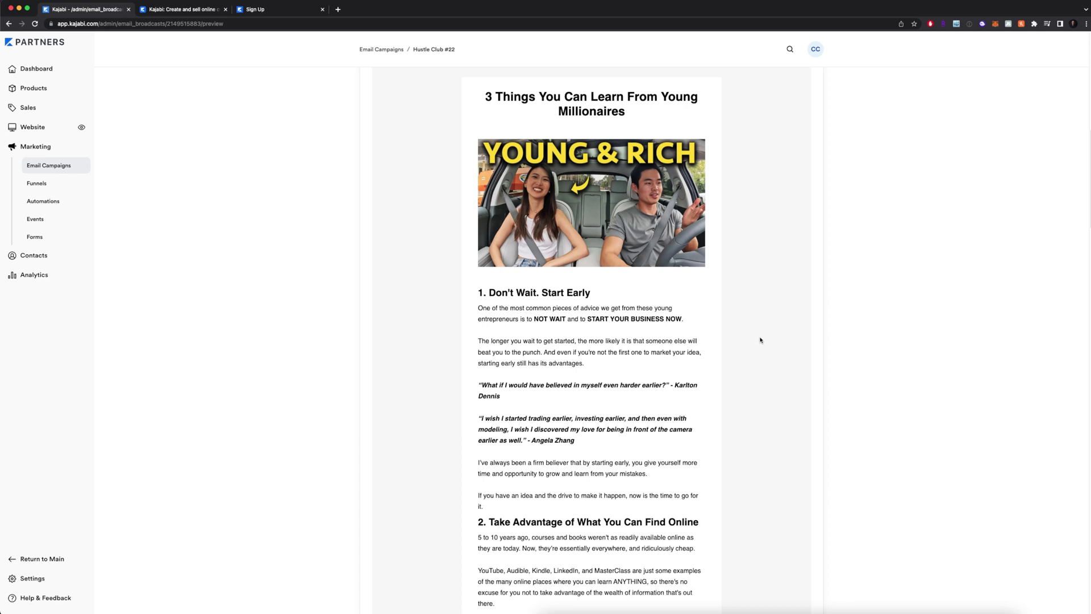
scroll(760, 340, down, 15)
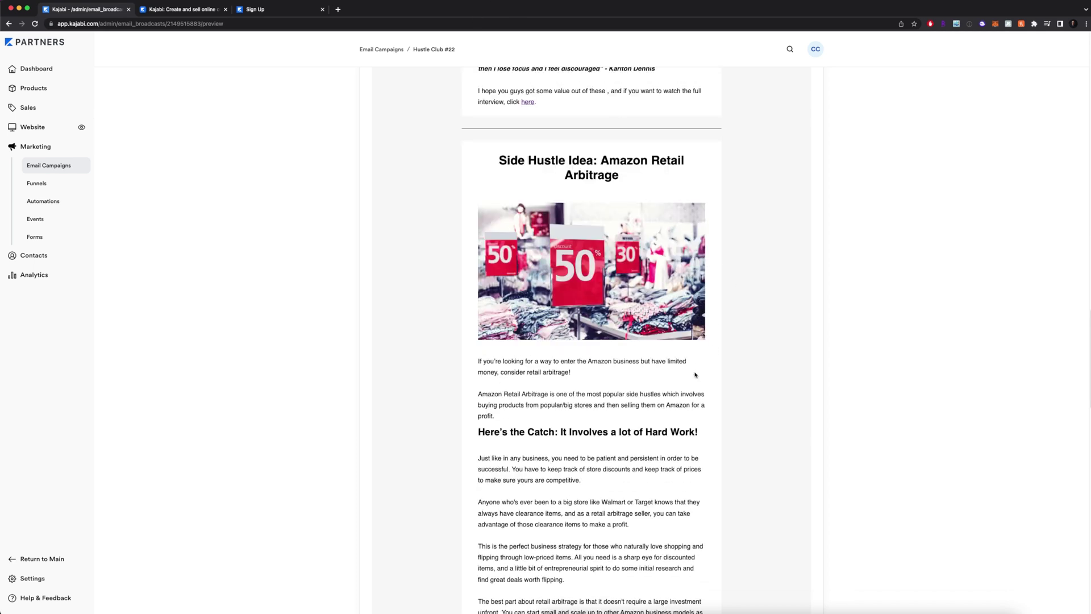
scroll(686, 367, down, 4)
scroll(688, 371, down, 8)
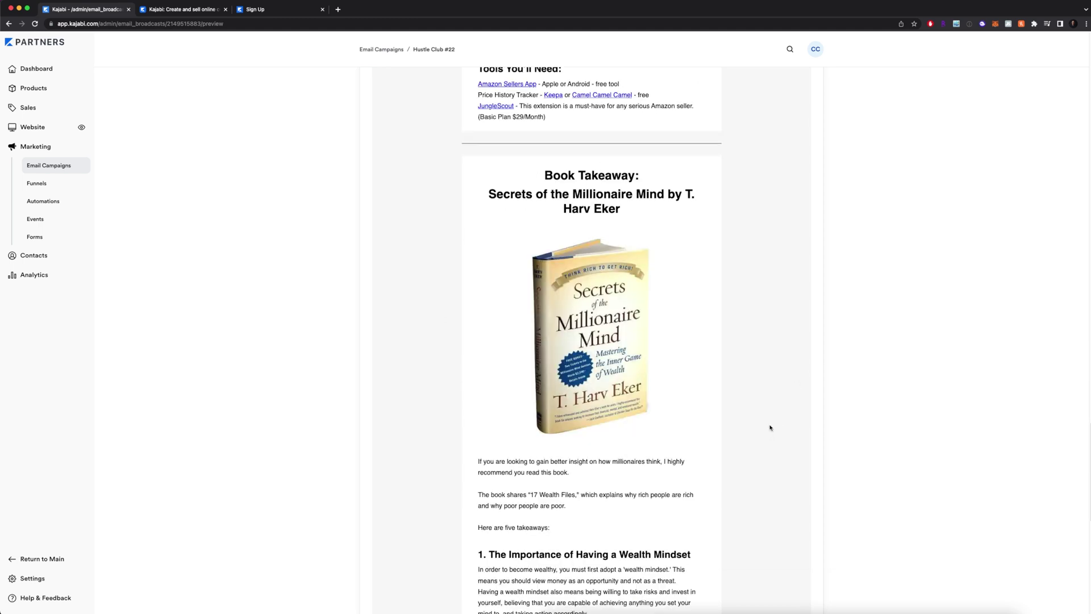
scroll(770, 427, down, 9)
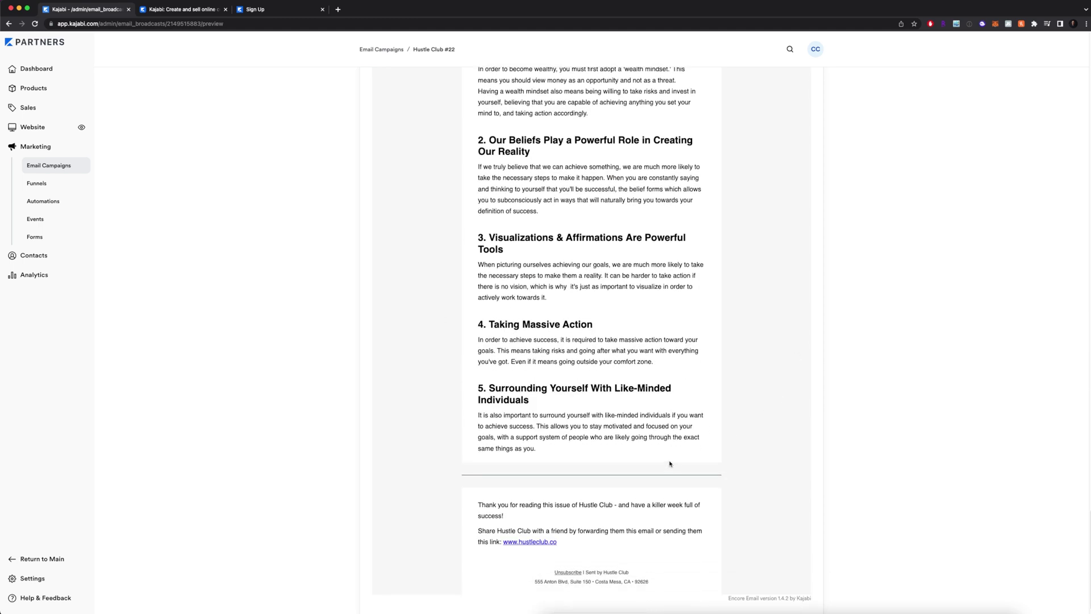